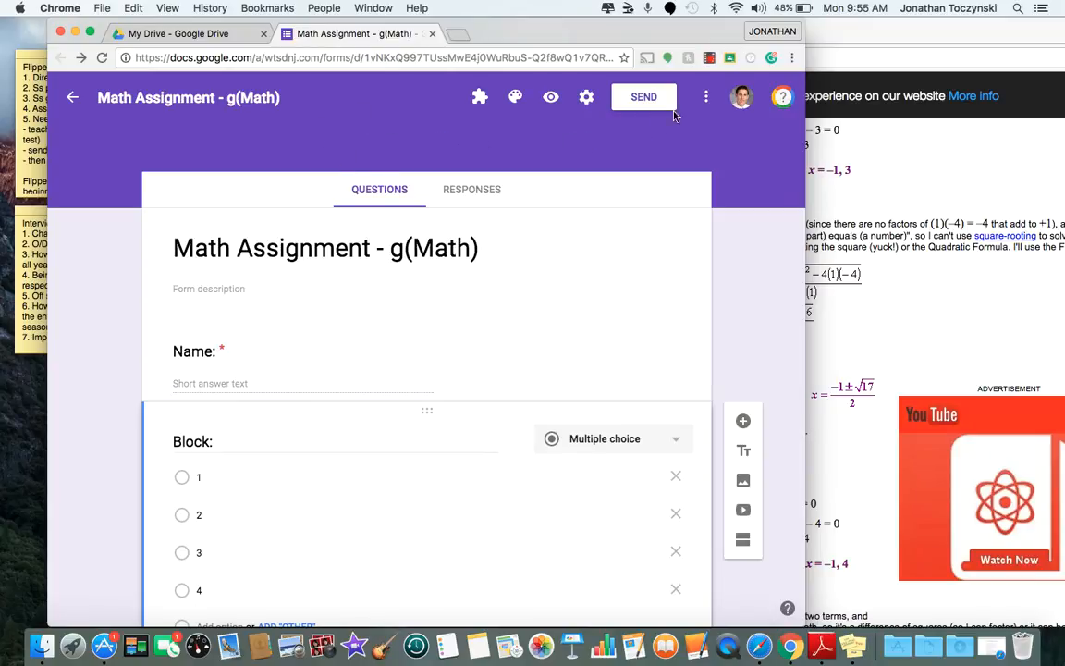
Look up g(Math) for Forms in the add-ons gallery and check that it is among the form's installed add-ons
click(705, 97)
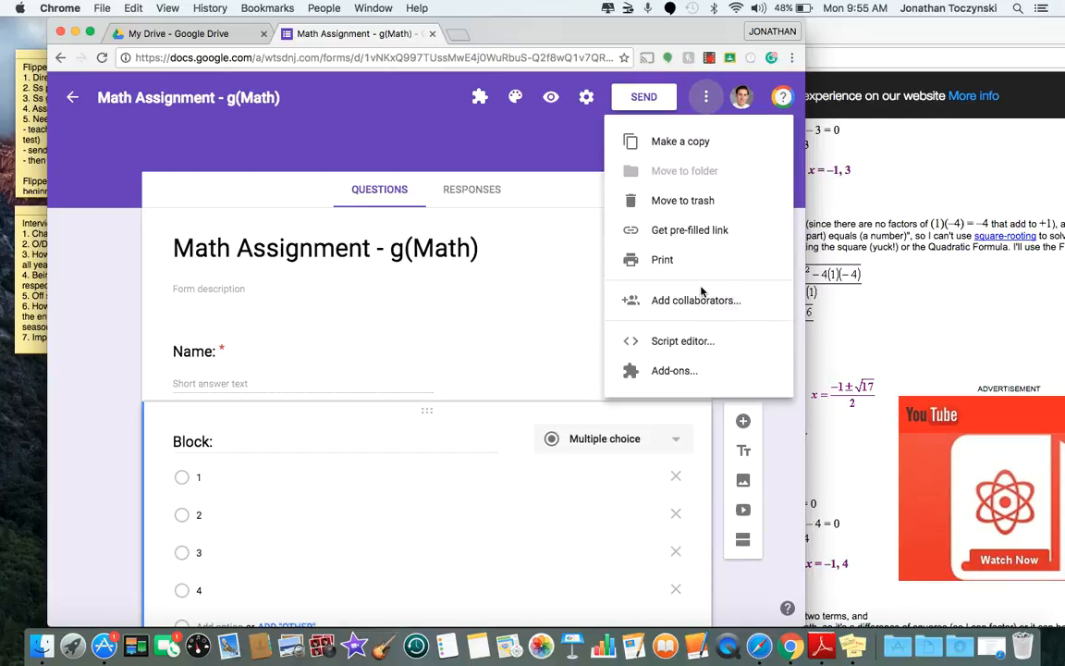
click(695, 370)
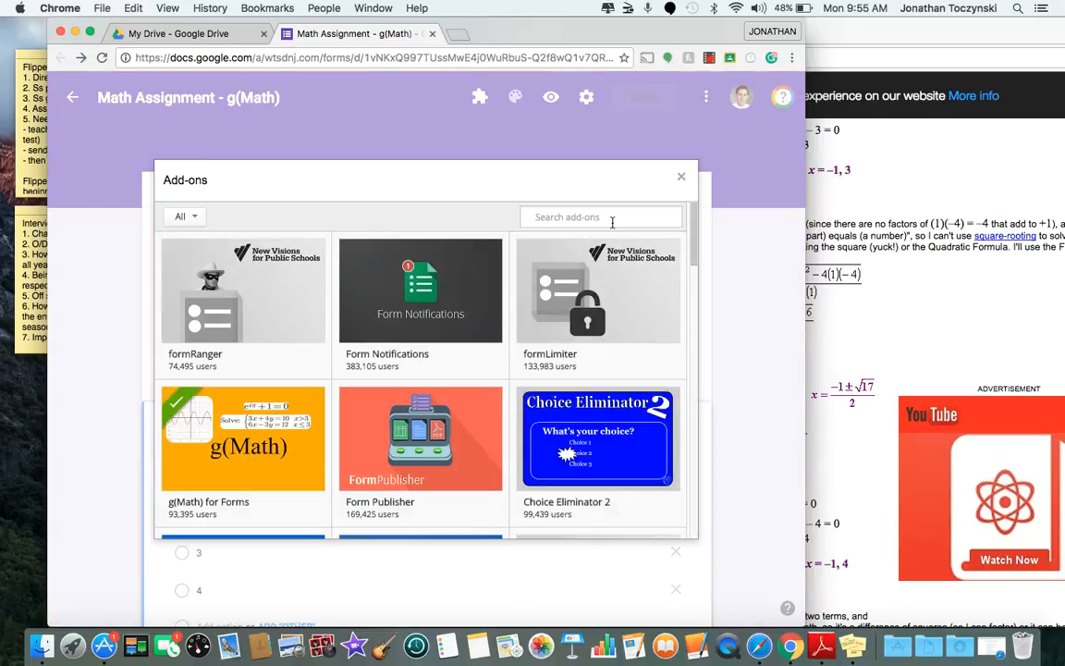
scroll(421, 296, down, 2)
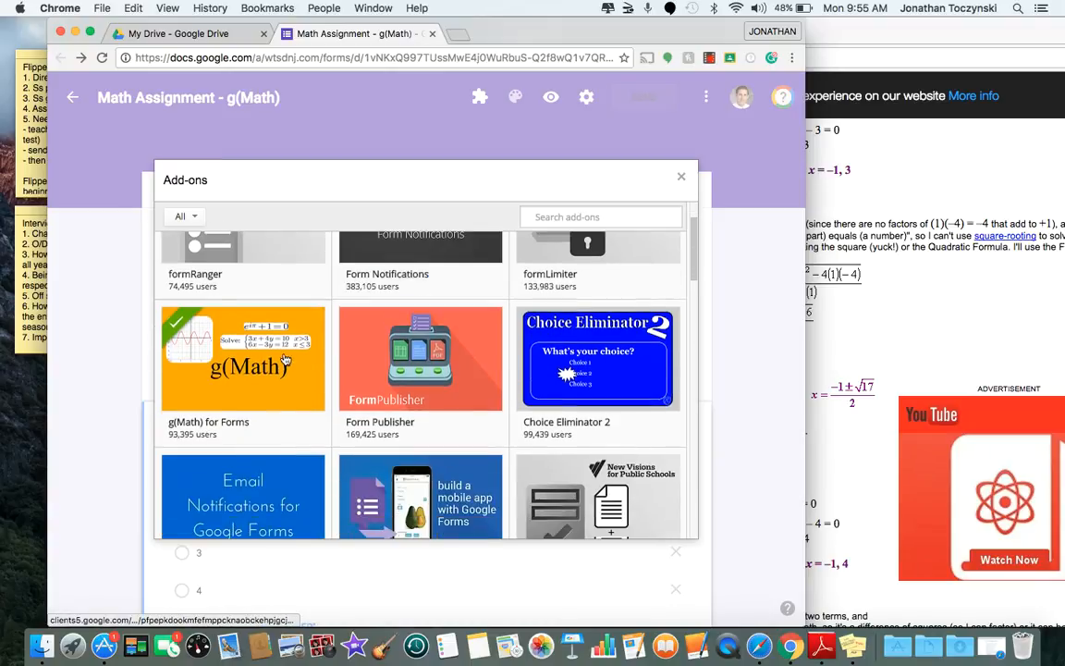
mouse_move(286, 357)
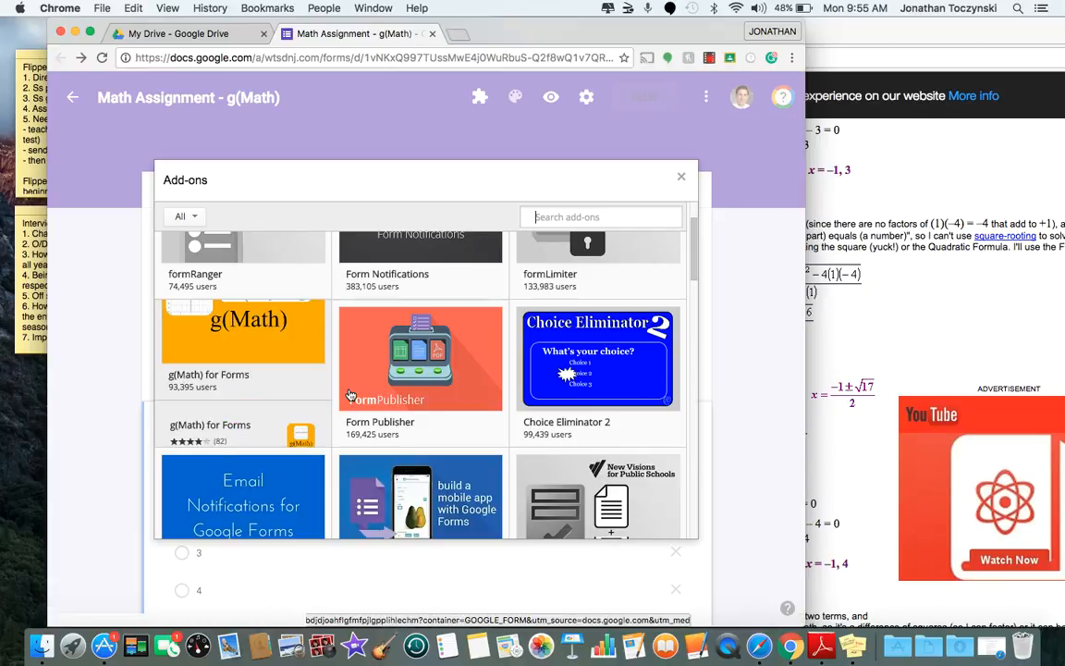
click(680, 179)
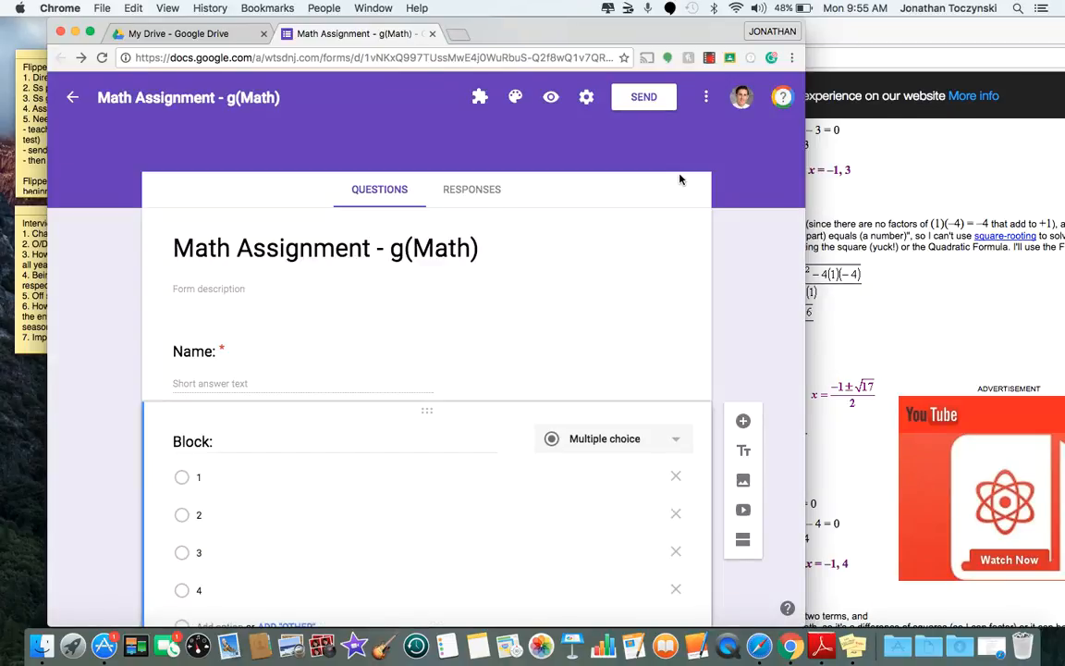
click(480, 100)
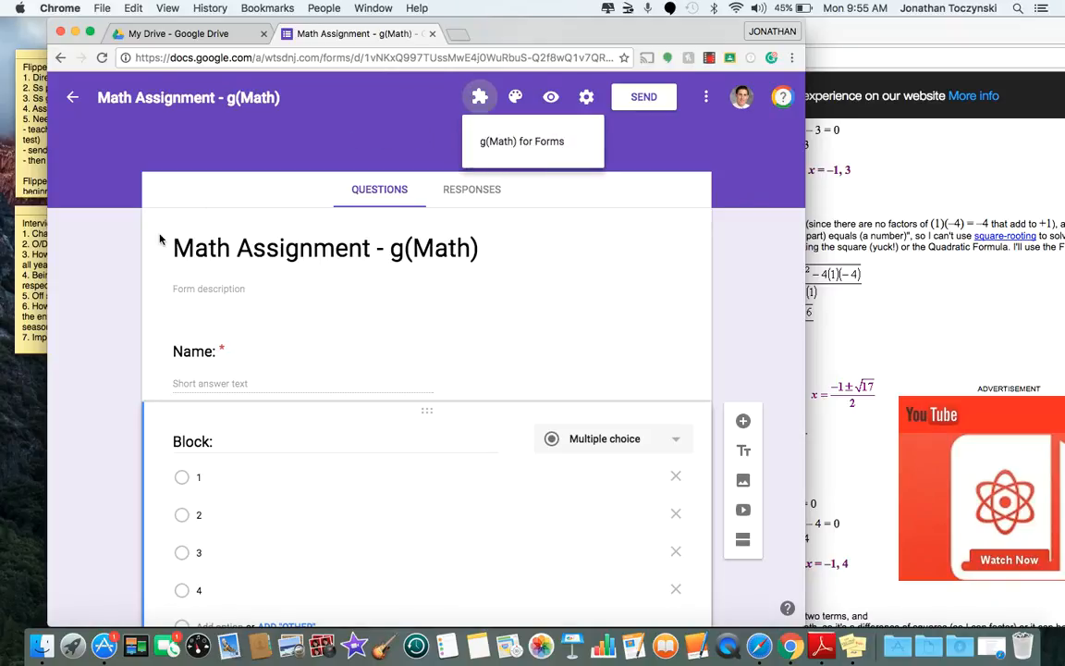
click(108, 261)
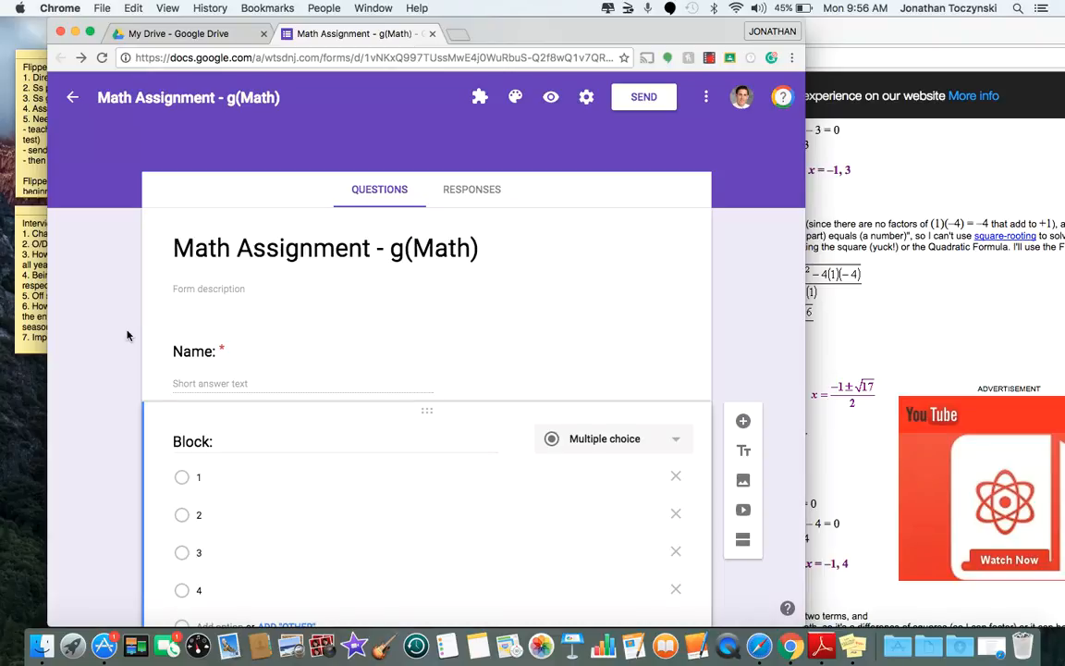
Review the form's Name and Block questions and the sample quadratic problem on the purplemath page
scroll(128, 335, down, 2)
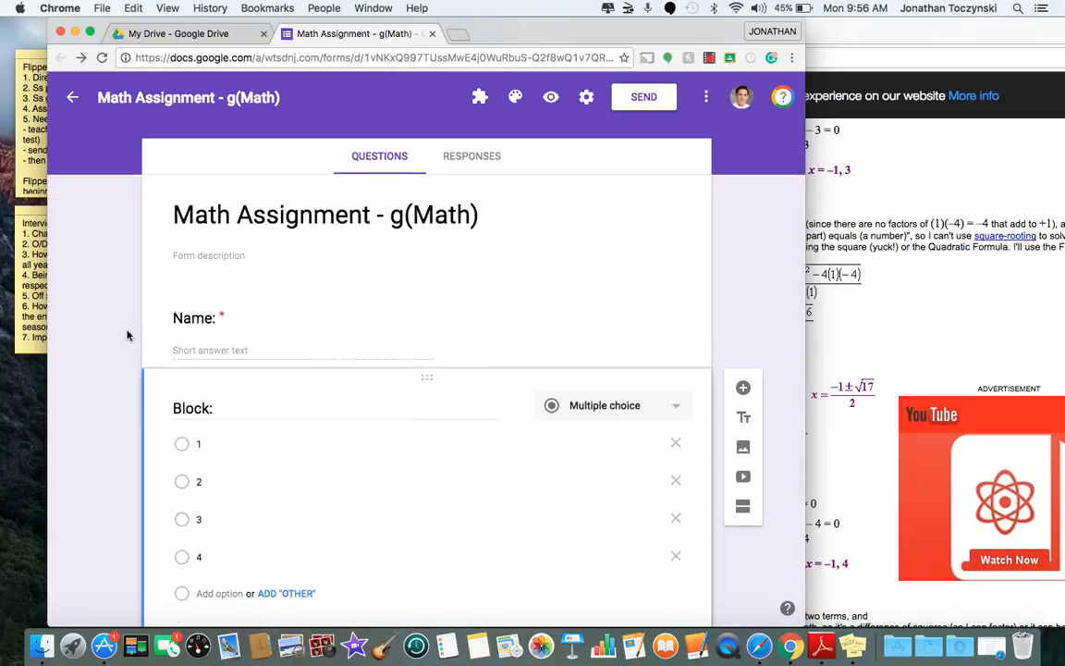
scroll(148, 324, down, 3)
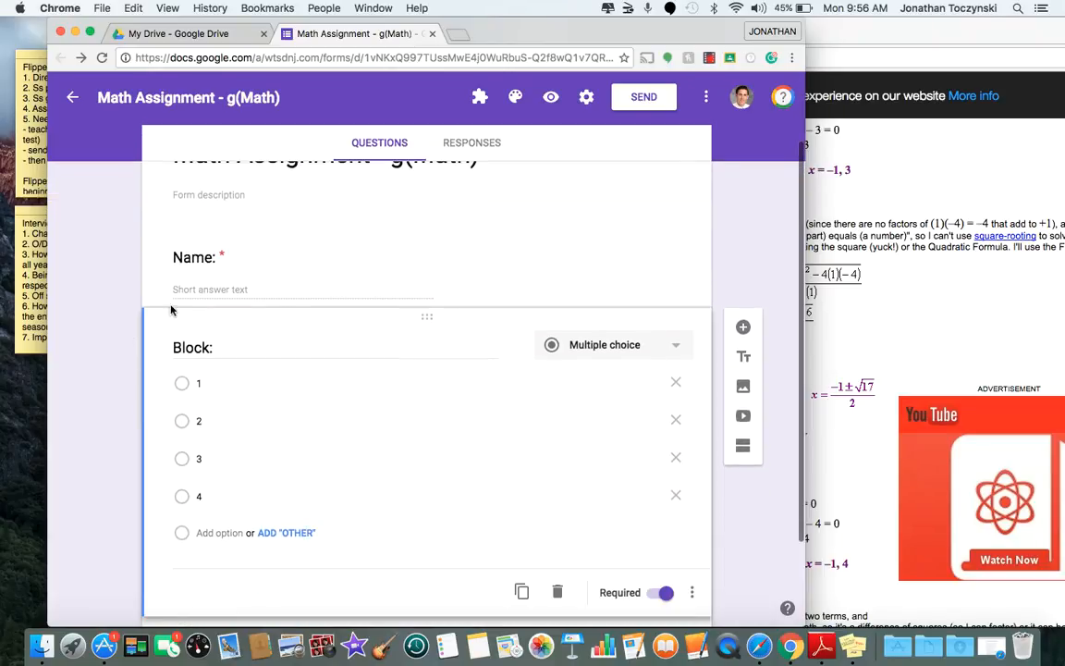
click(289, 276)
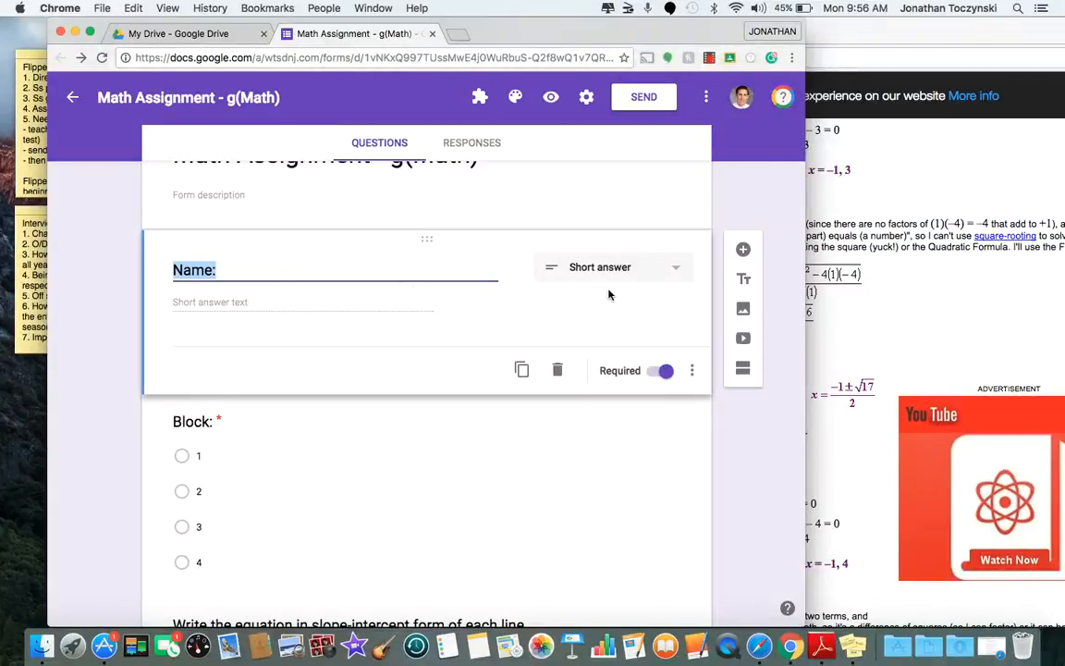
click(104, 328)
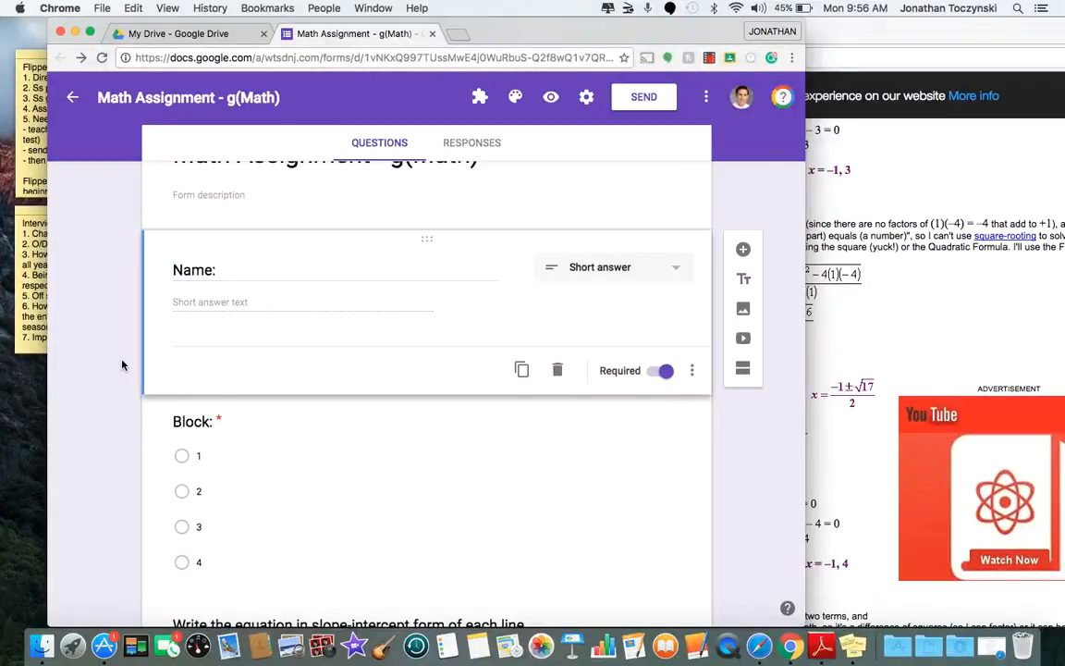
scroll(116, 351, down, 2)
click(386, 353)
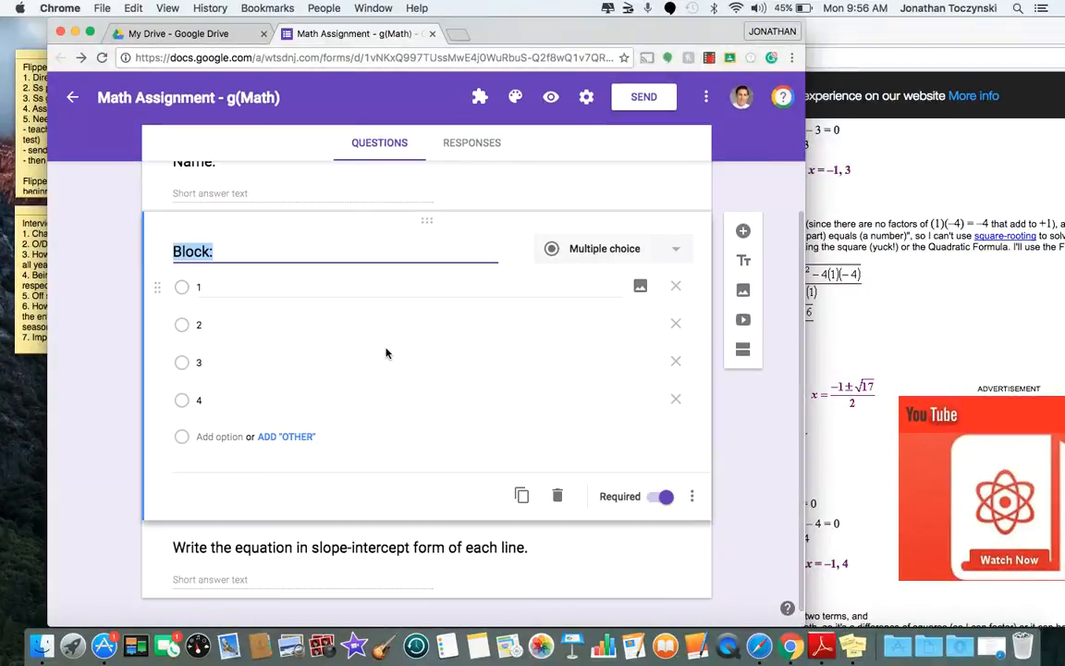
click(94, 366)
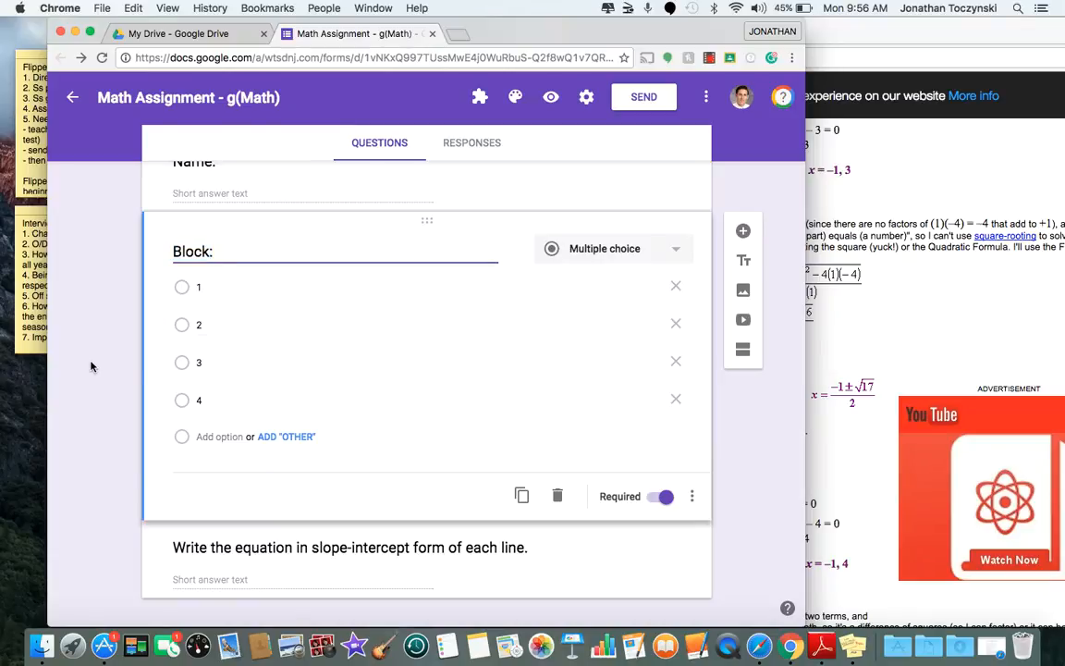
scroll(185, 375, down, 1)
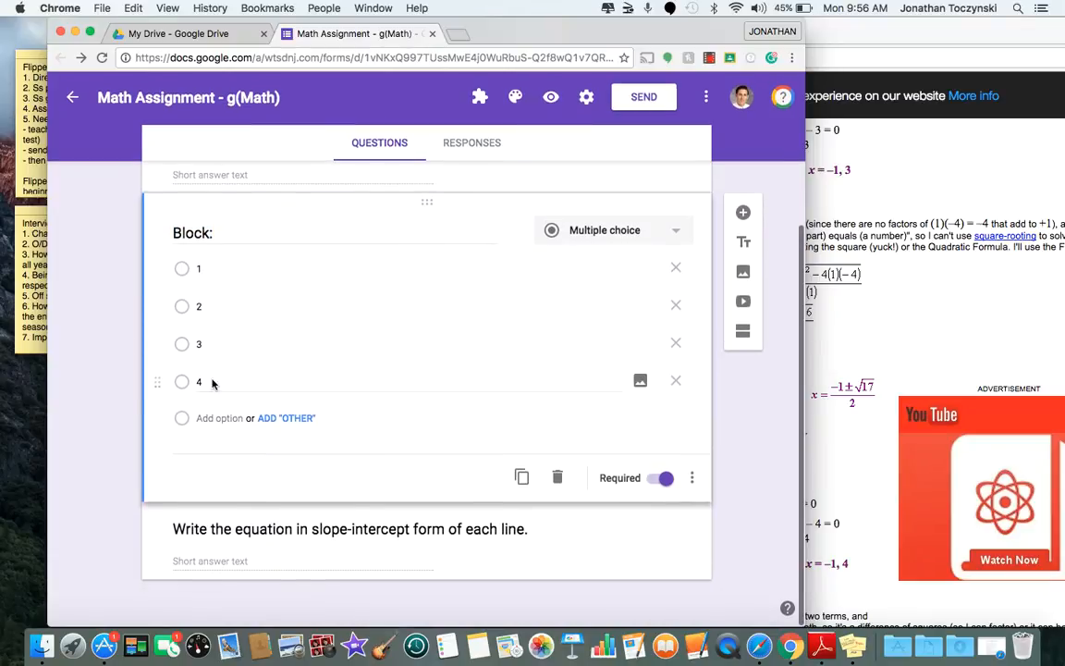
click(928, 289)
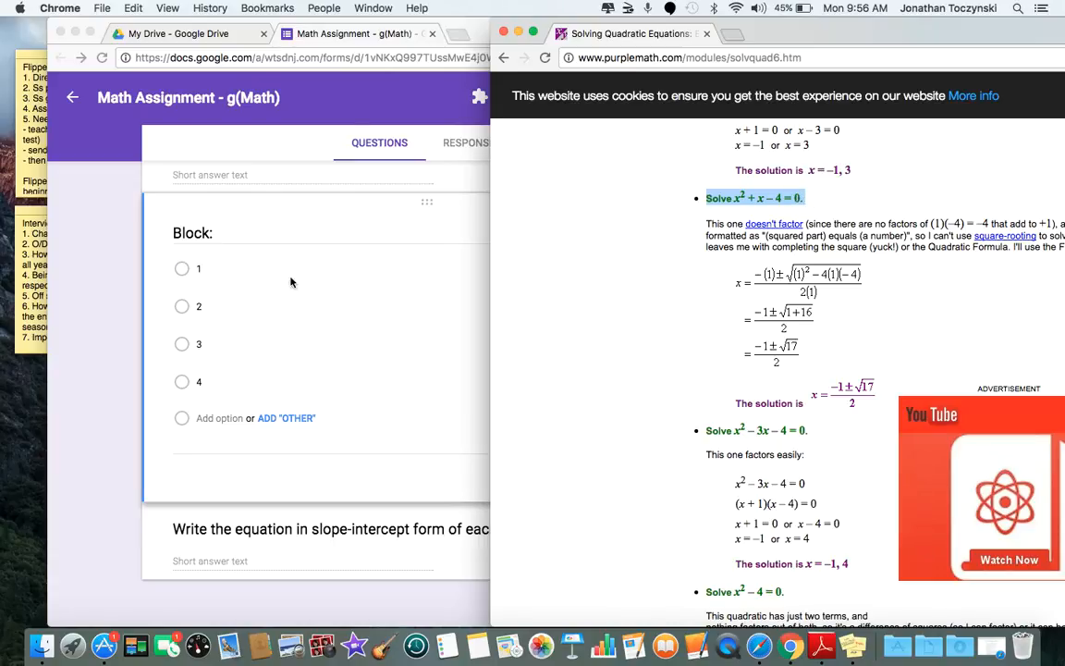
click(108, 319)
Start creating math expressions with g(Math) for Forms and title the question "Solving Quadratic Equations Problem 1"
scroll(121, 305, up, 2)
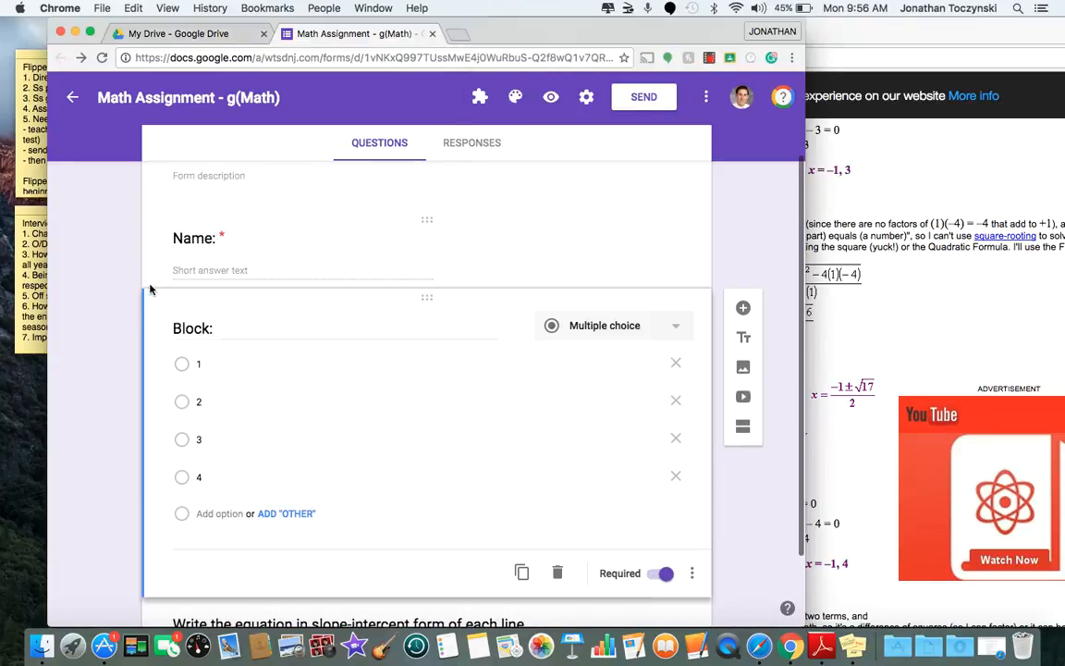
click(479, 99)
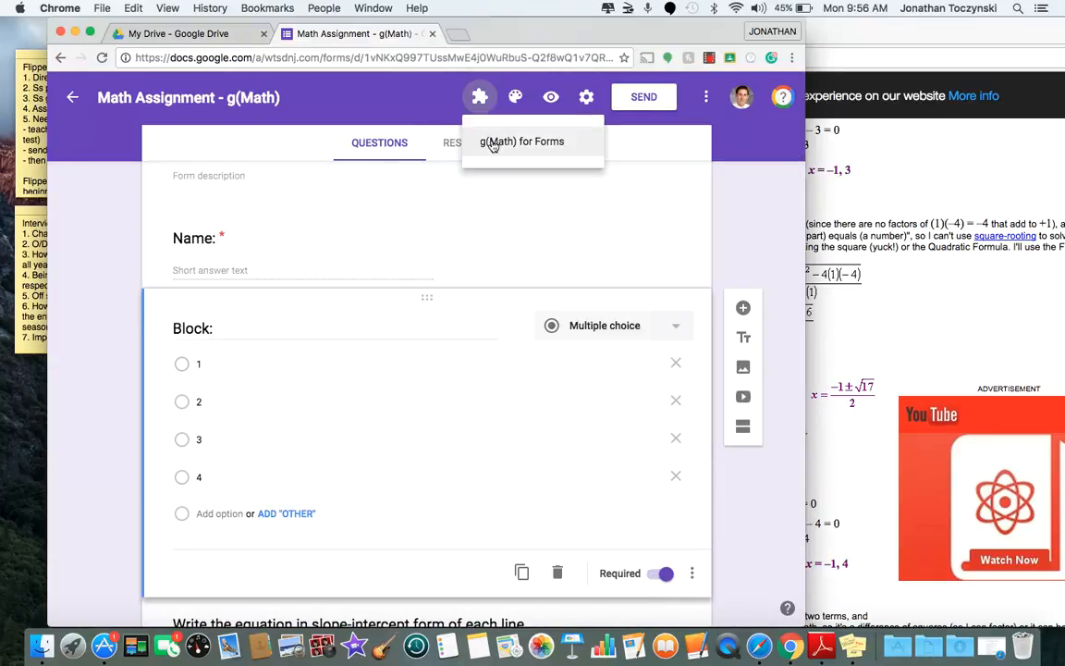
click(494, 146)
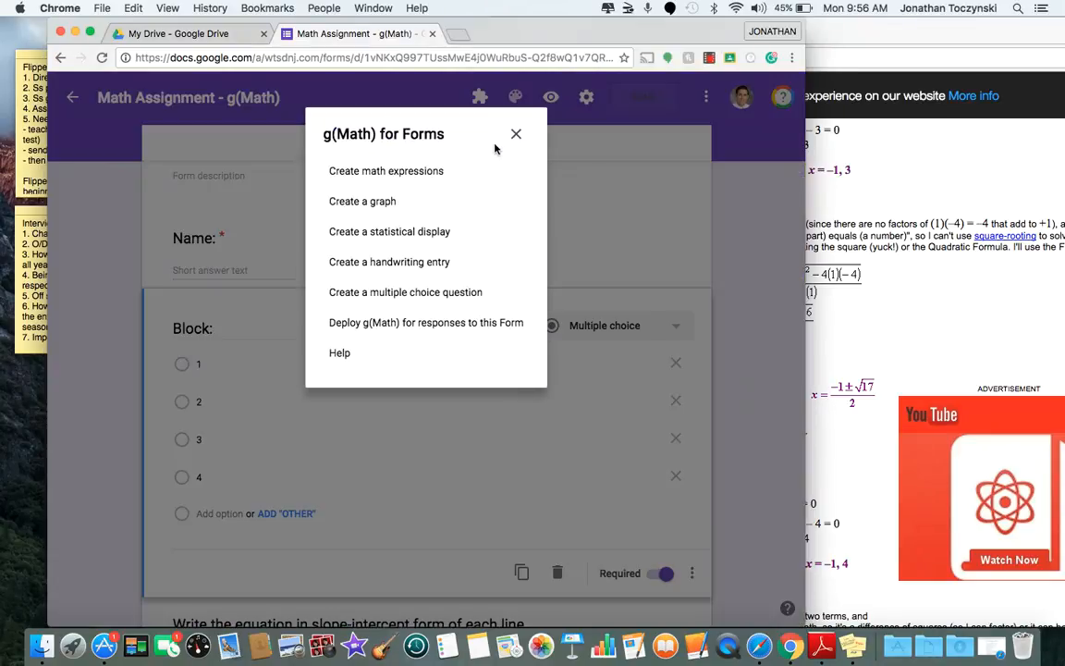
click(404, 175)
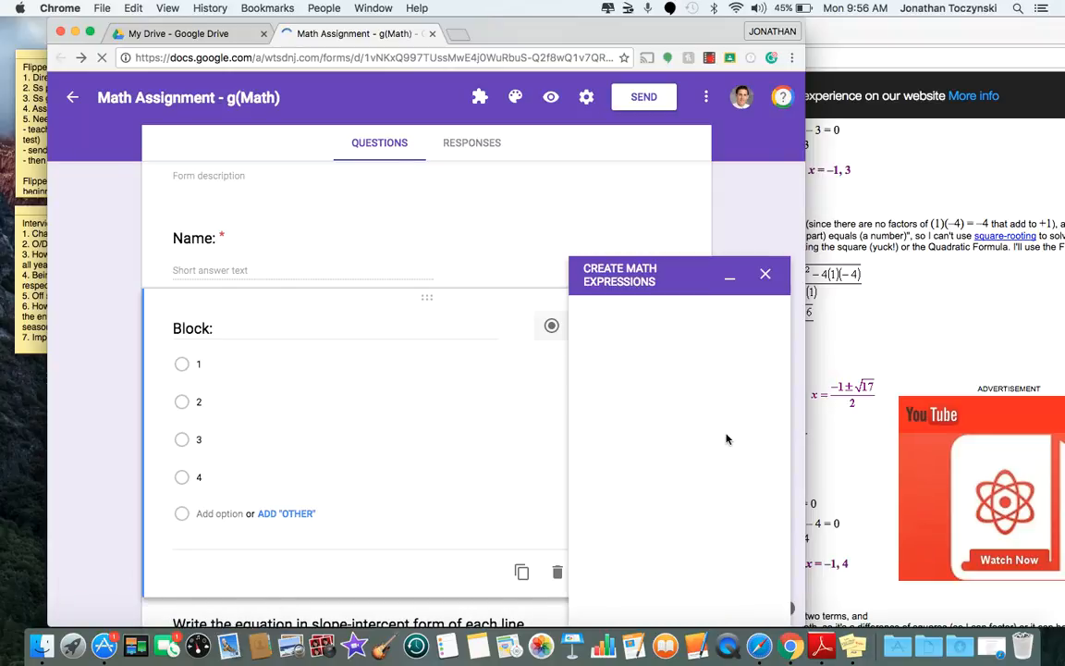
click(688, 333)
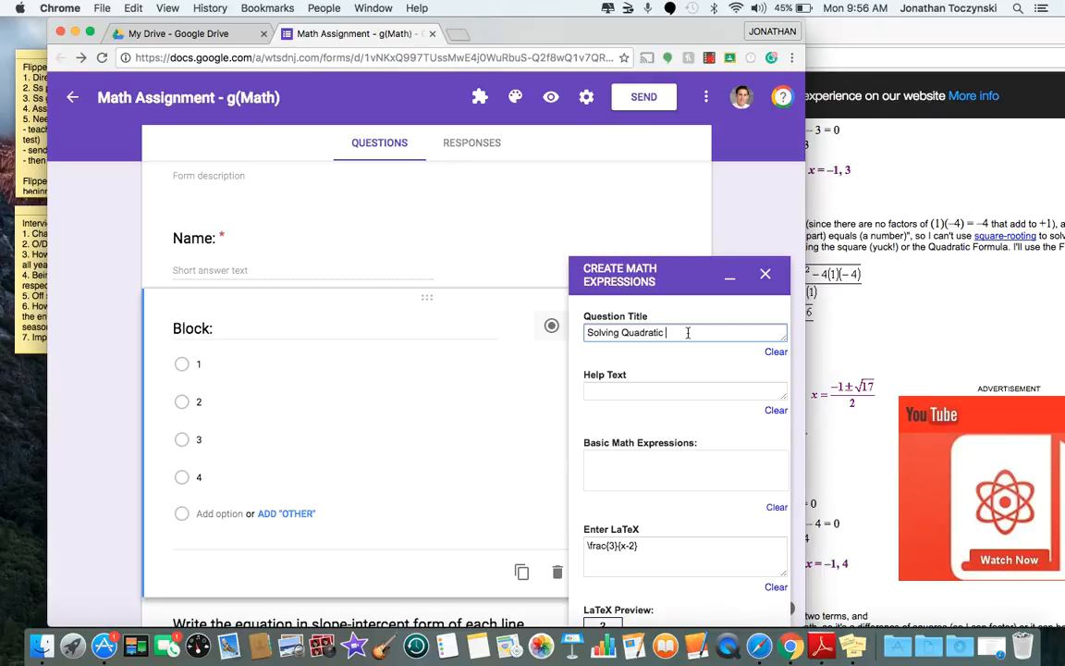
text(quations Problem 1)
Replace the sample LaTeX fraction in the math expression with the word "Solve"
scroll(696, 381, down, 3)
scroll(697, 382, down, 3)
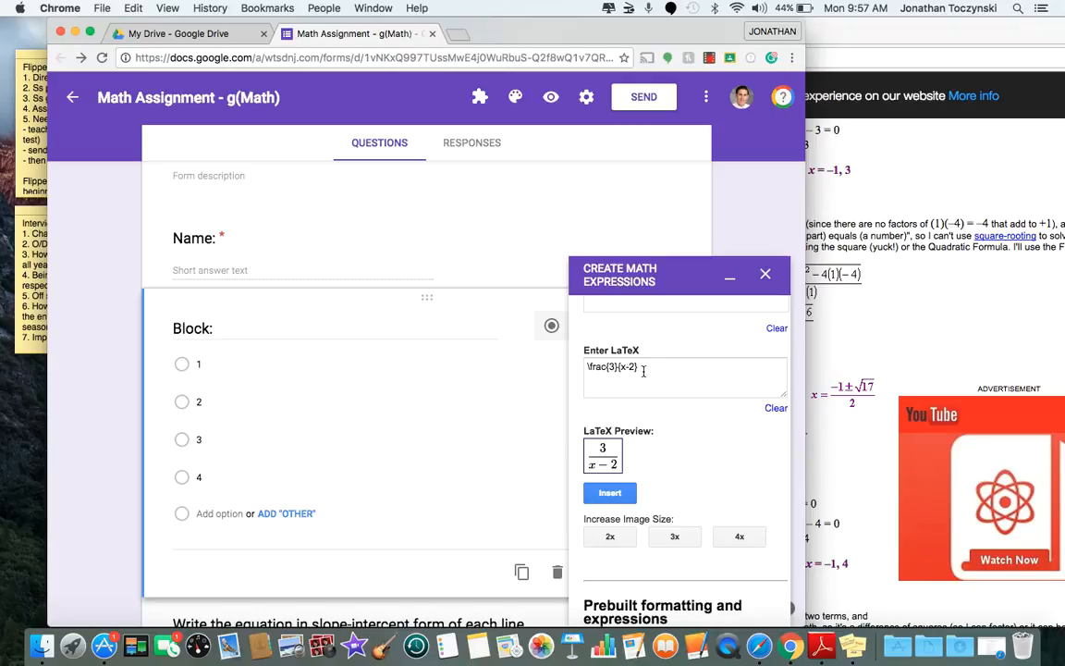
drag(651, 370, 572, 363)
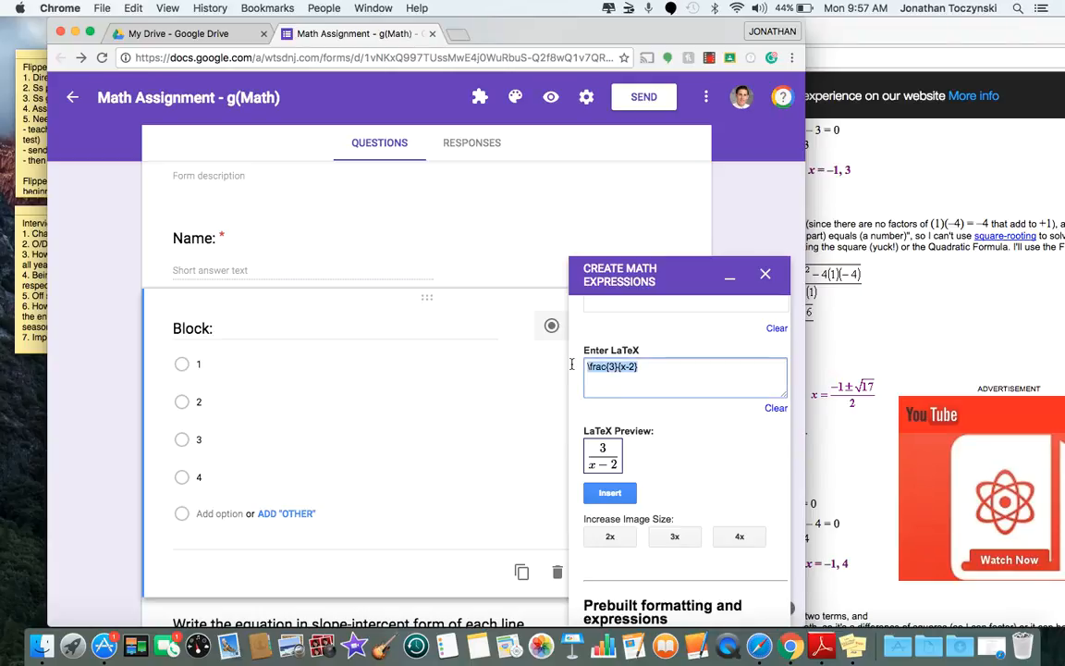
key(BackSpace)
text(Solve)
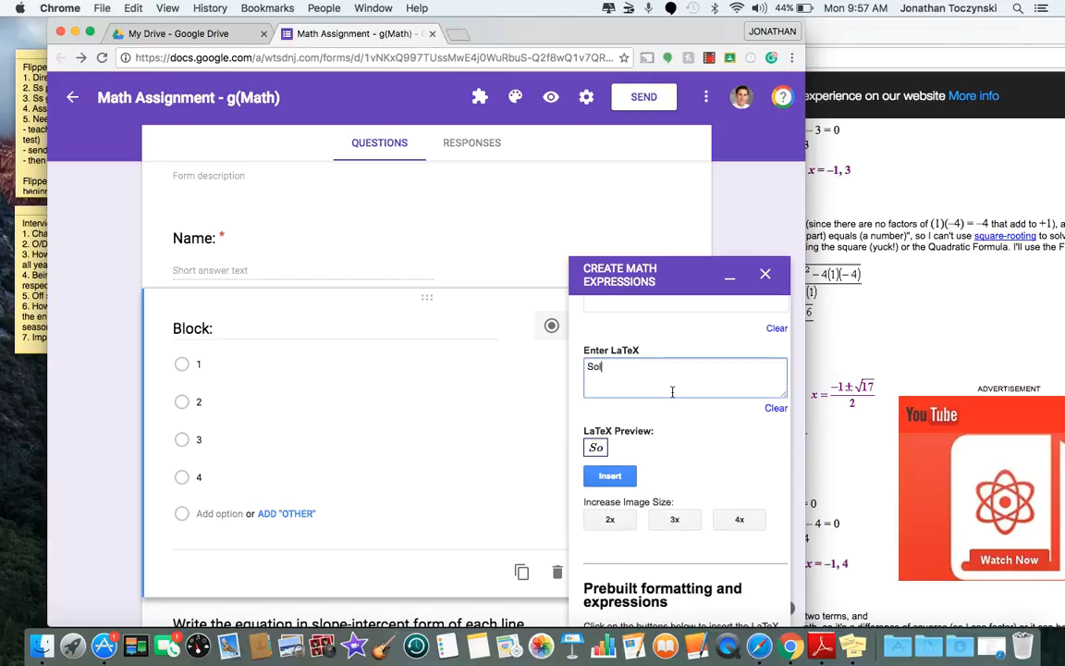
Arrange the form and purplemath windows side by side so the problem x² + x − 4 = 0 stays readable
click(866, 345)
drag(814, 36, 920, 53)
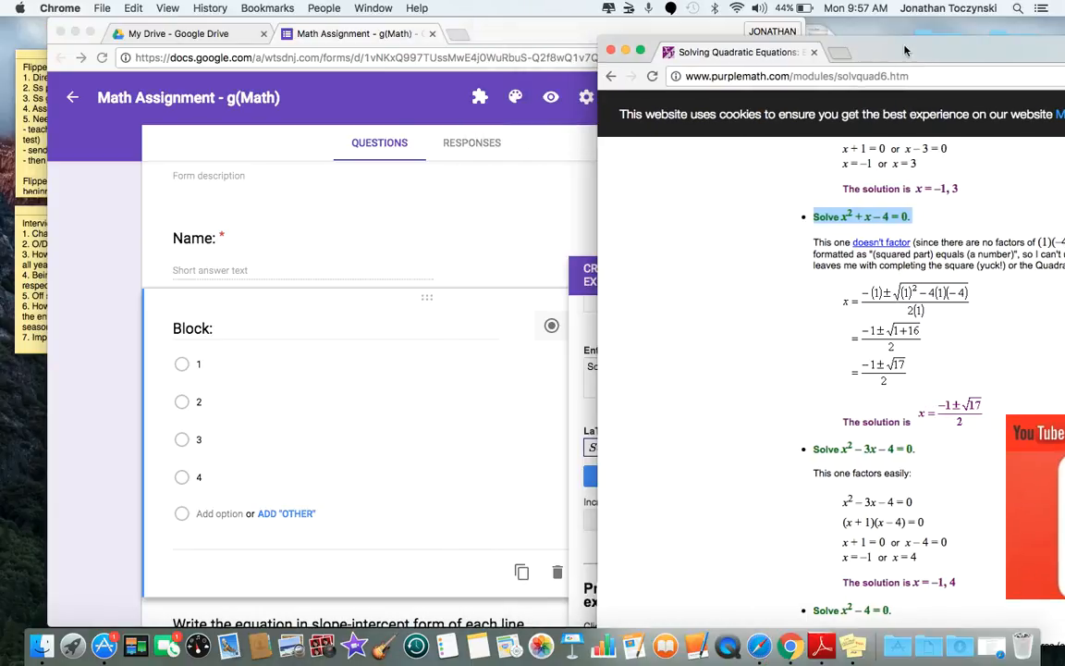
drag(525, 25, 474, 24)
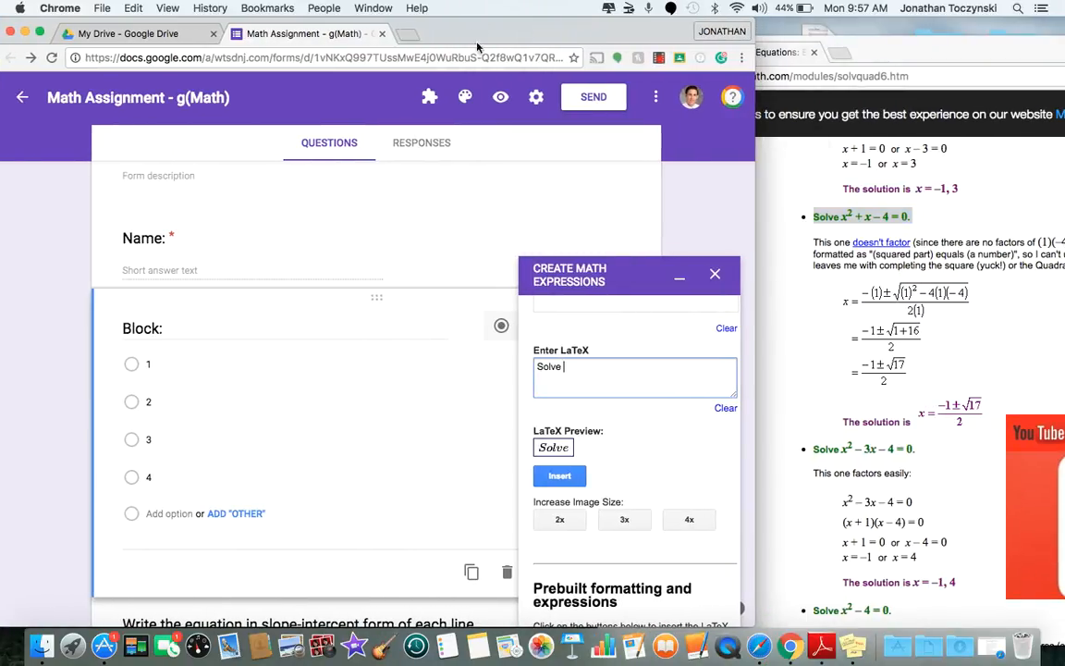
Examine the prebuilt formatting and expressions available for LaTeX, from exponents and operators to matrices, the quadratic formula and Greek letters
scroll(623, 537, down, 3)
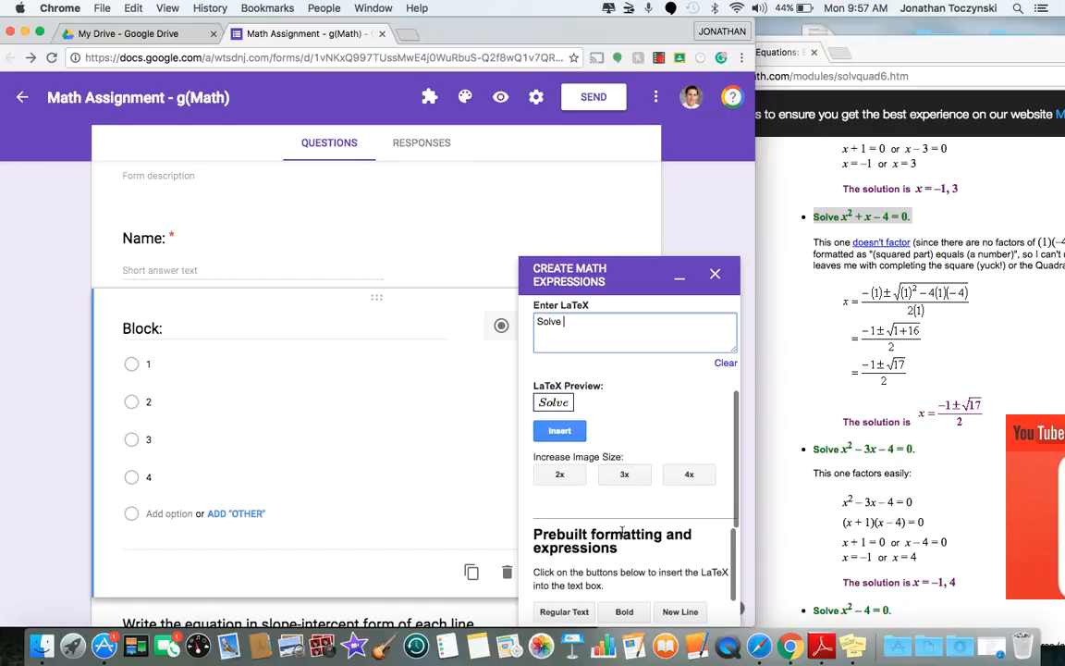
scroll(622, 536, up, 5)
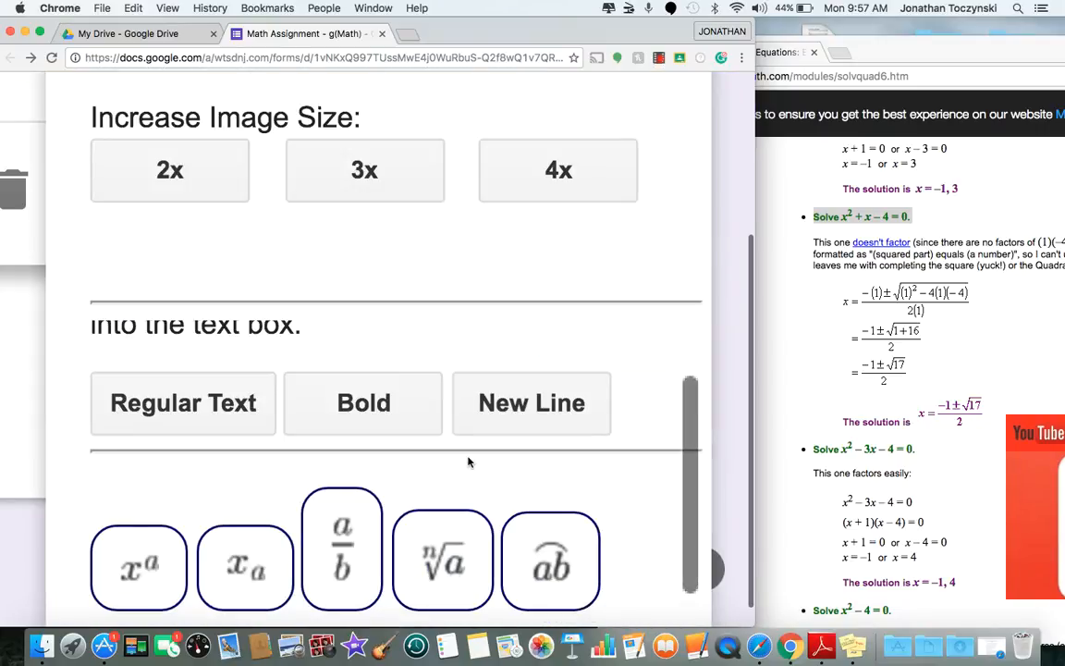
scroll(483, 458, down, 2)
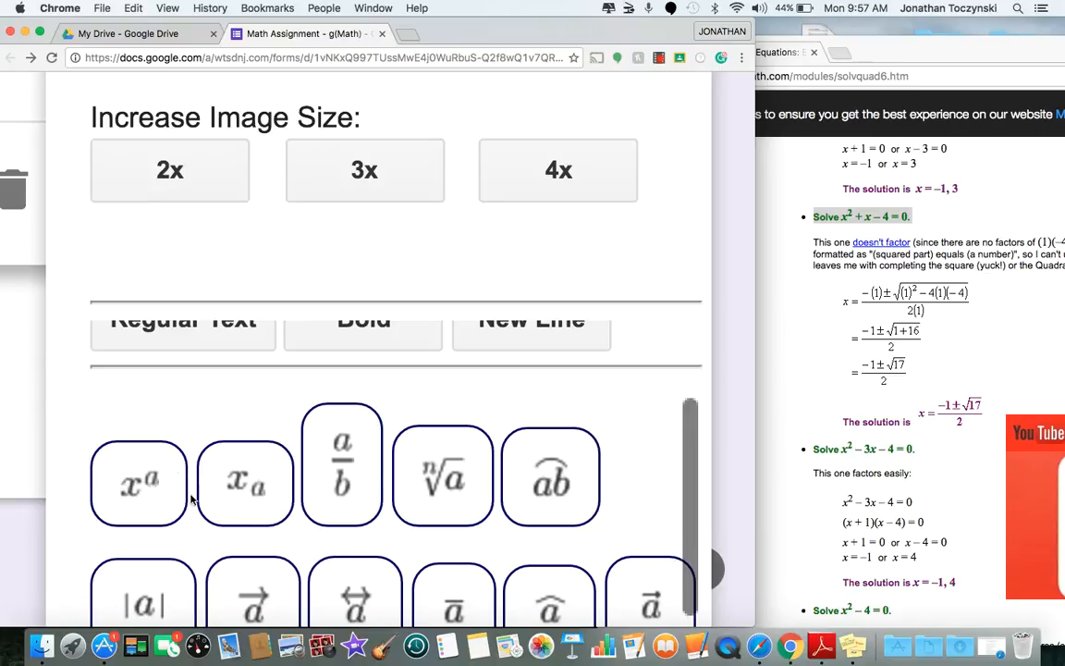
scroll(429, 472, down, 6)
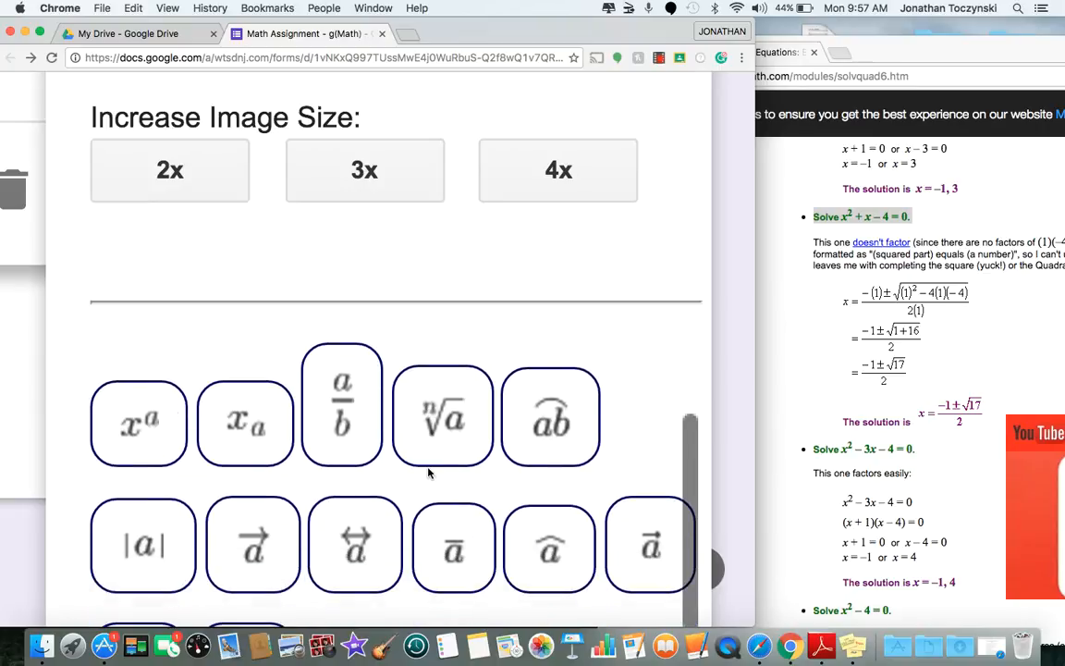
scroll(429, 472, down, 8)
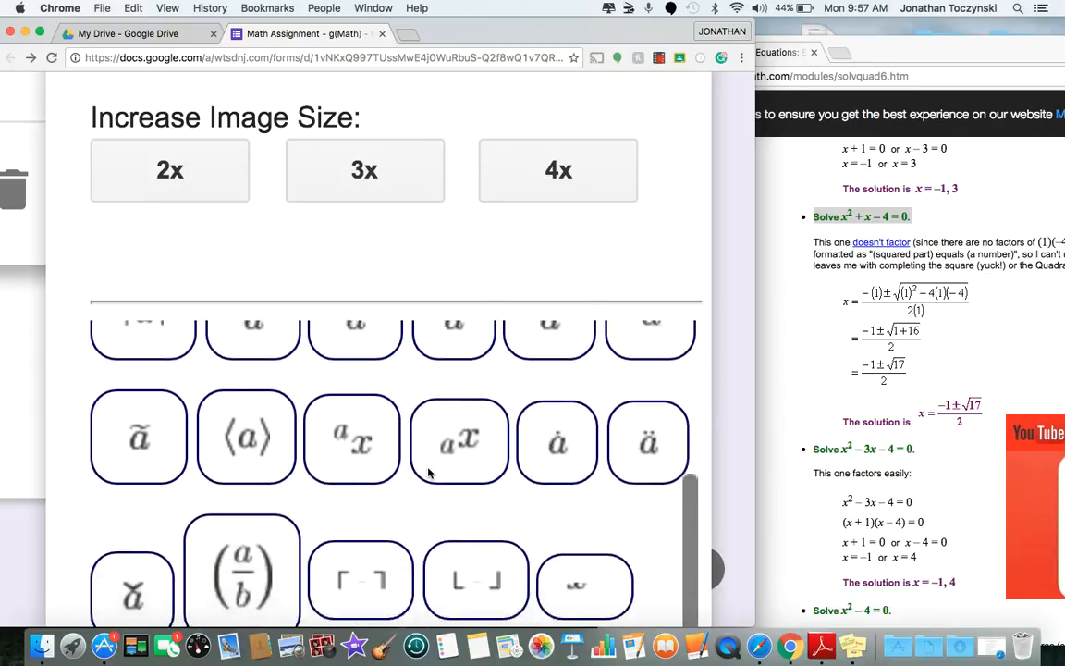
scroll(428, 471, down, 8)
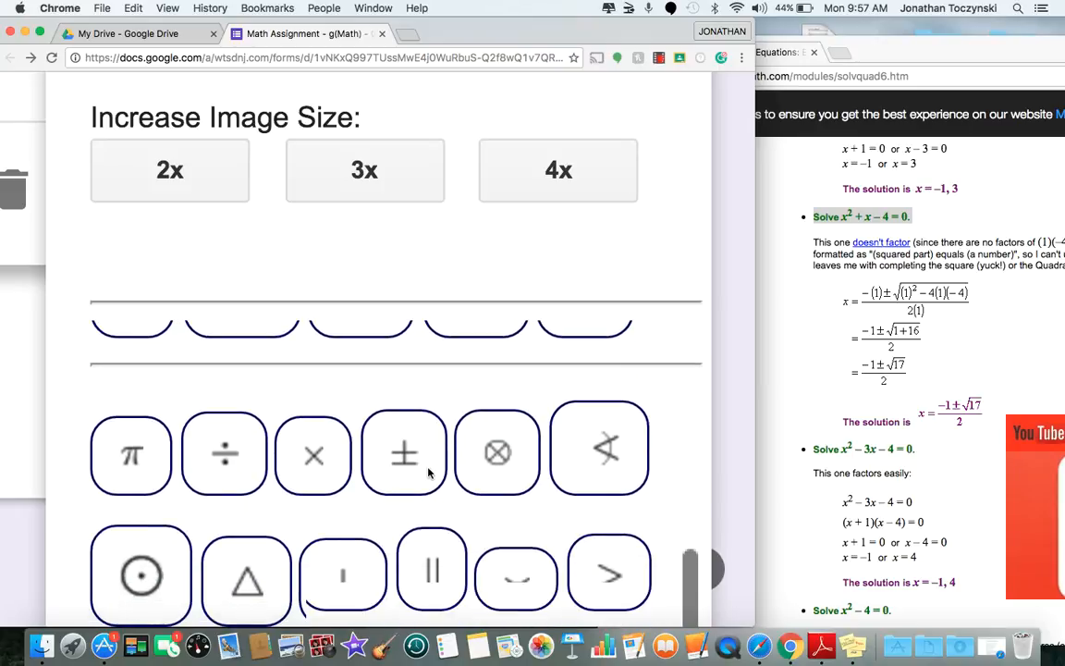
scroll(428, 472, down, 10)
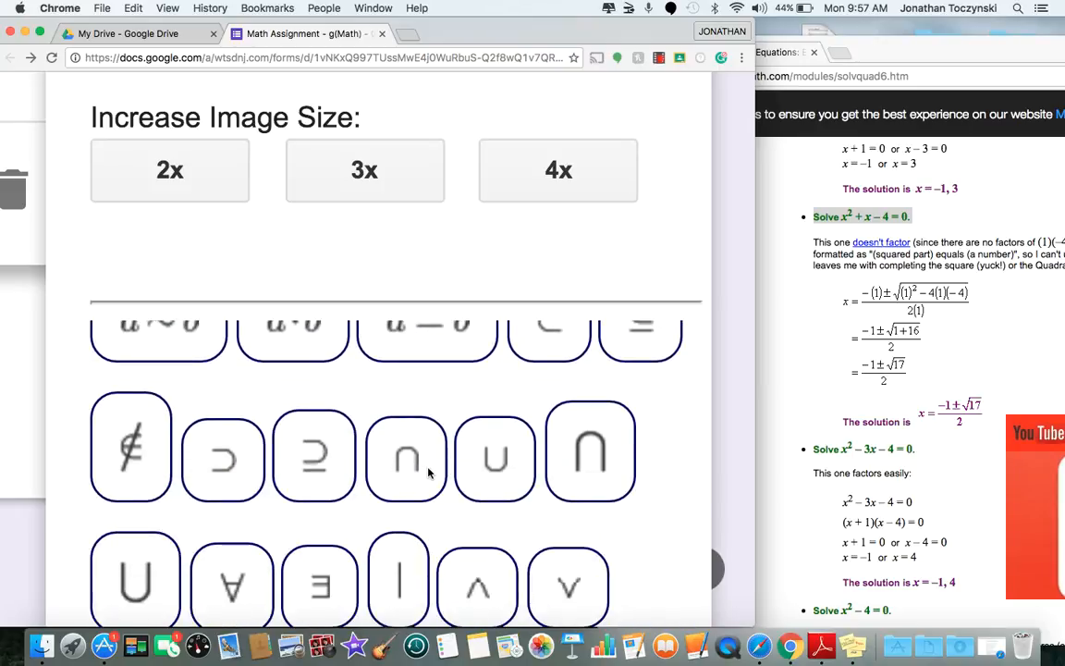
scroll(428, 472, down, 10)
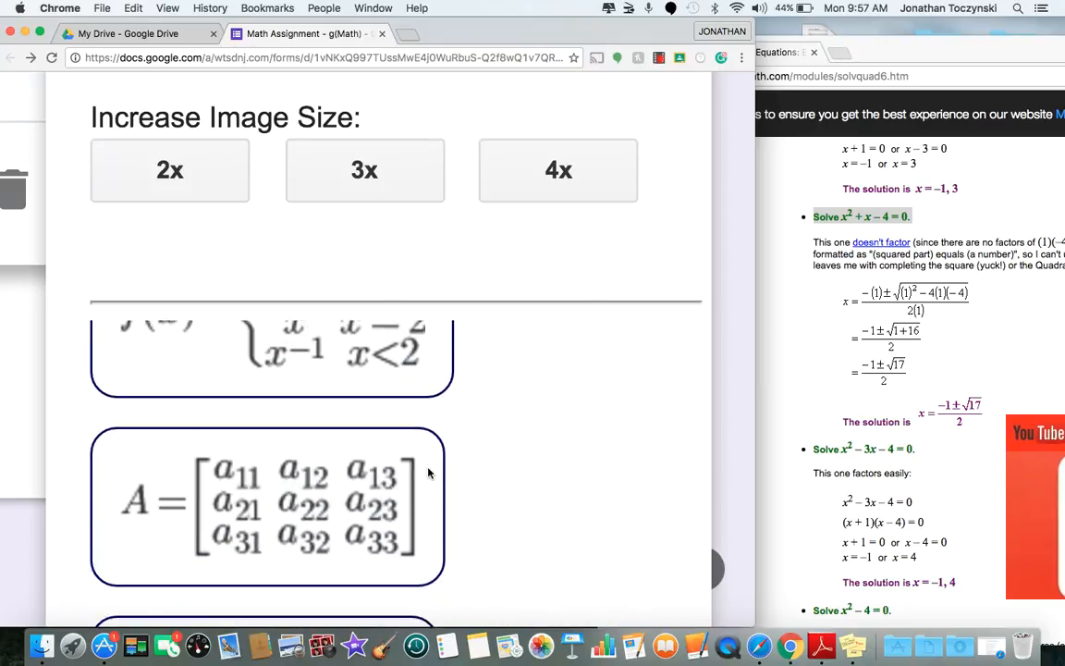
scroll(428, 472, down, 6)
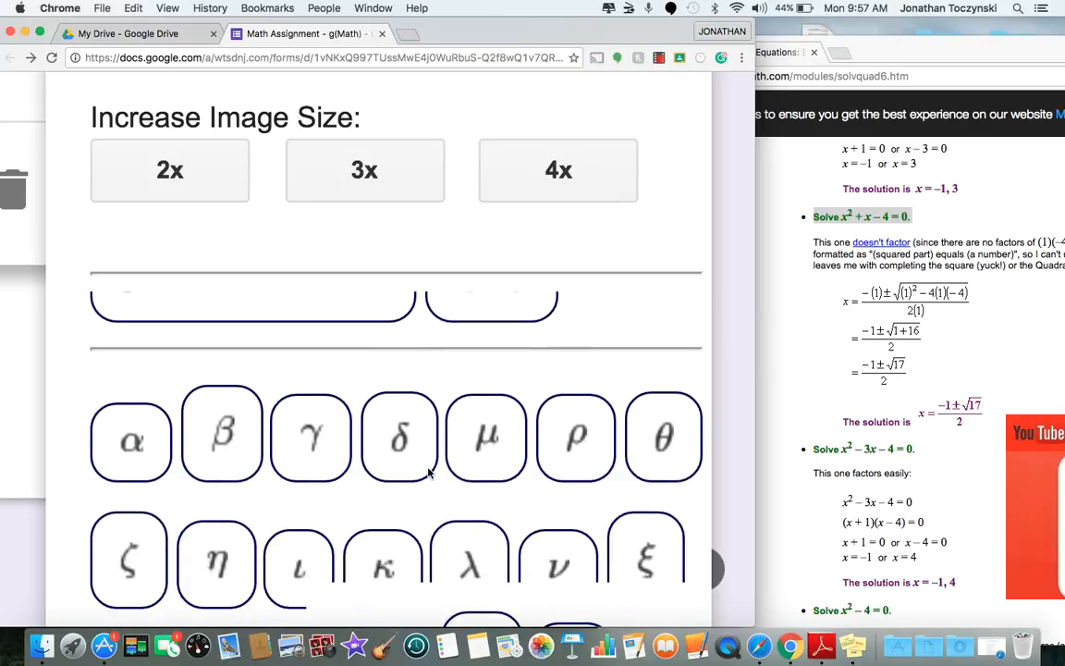
scroll(428, 471, up, 6)
scroll(428, 472, up, 2)
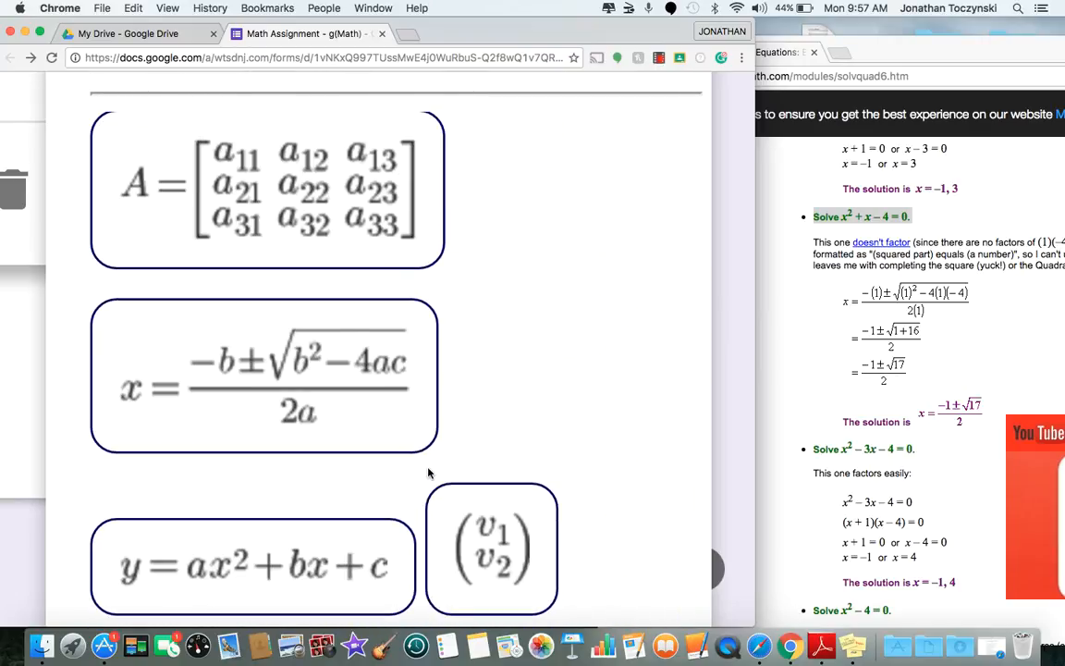
Add the prebuilt exponent expression after "Solve" in the LaTeX and set its exponent to 2, giving x^{2}
scroll(428, 473, down, 5)
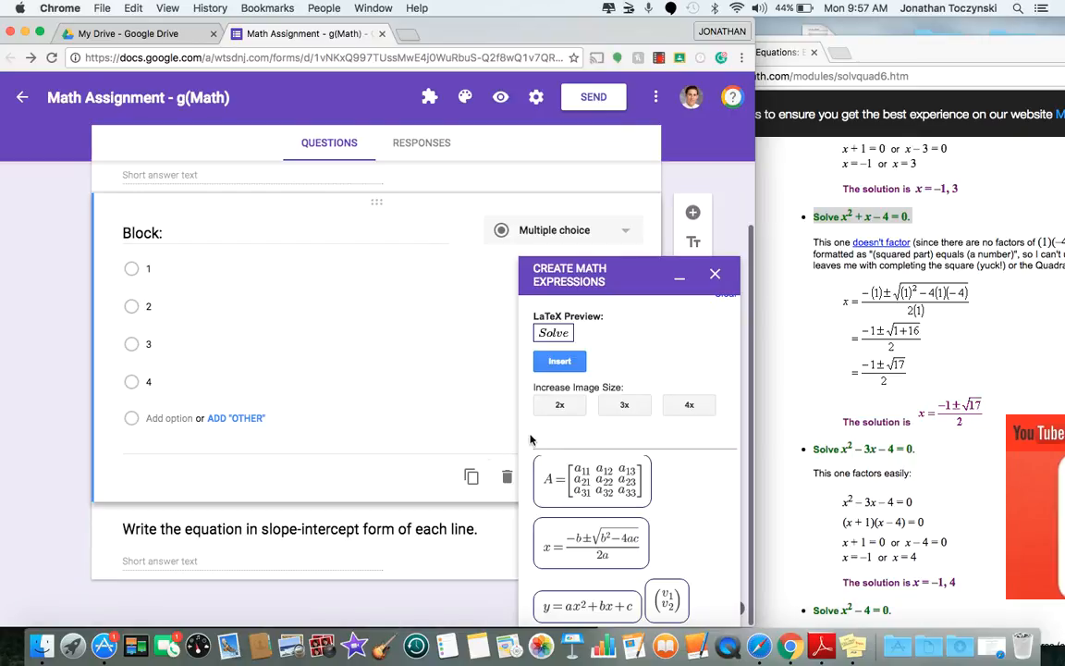
scroll(601, 343, up, 1)
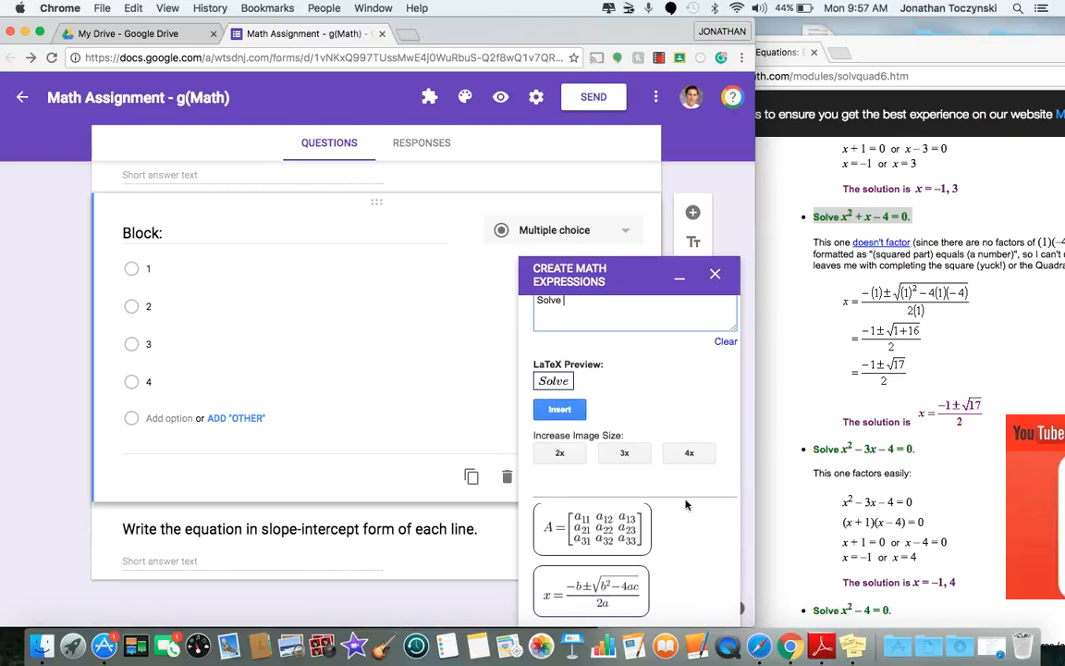
scroll(687, 549, down, 1)
scroll(687, 549, down, 5)
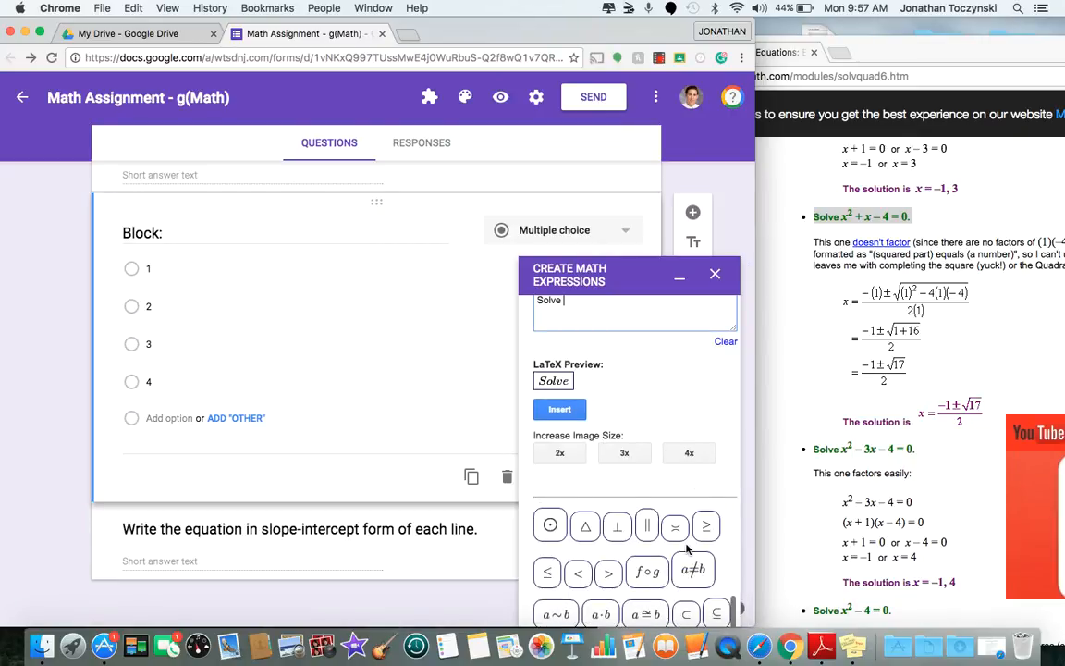
scroll(687, 549, down, 5)
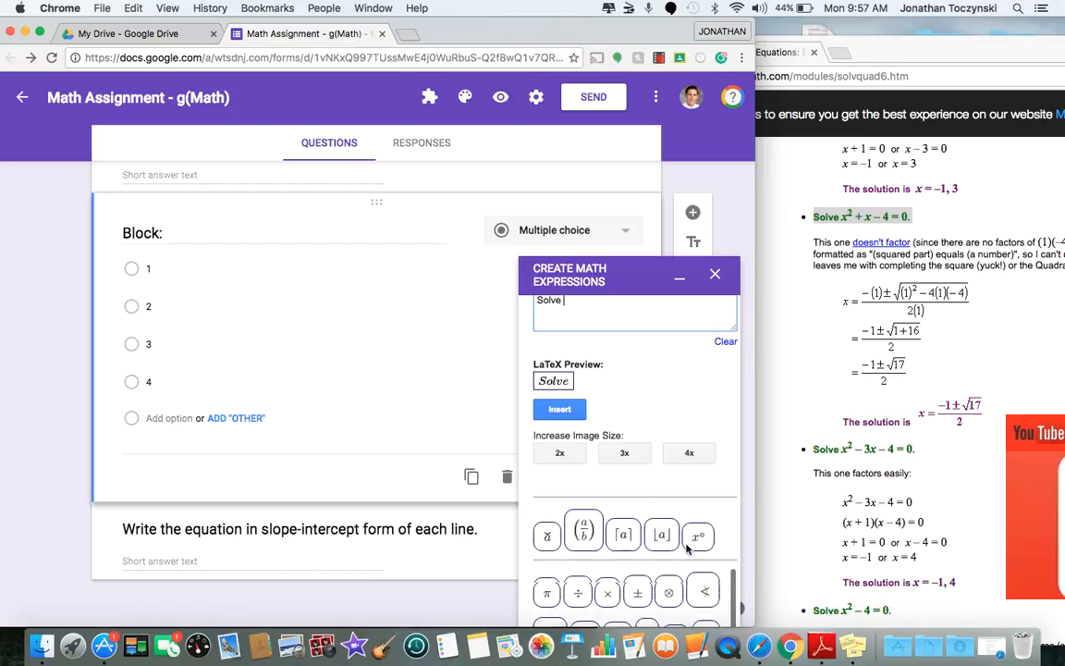
scroll(687, 549, up, 3)
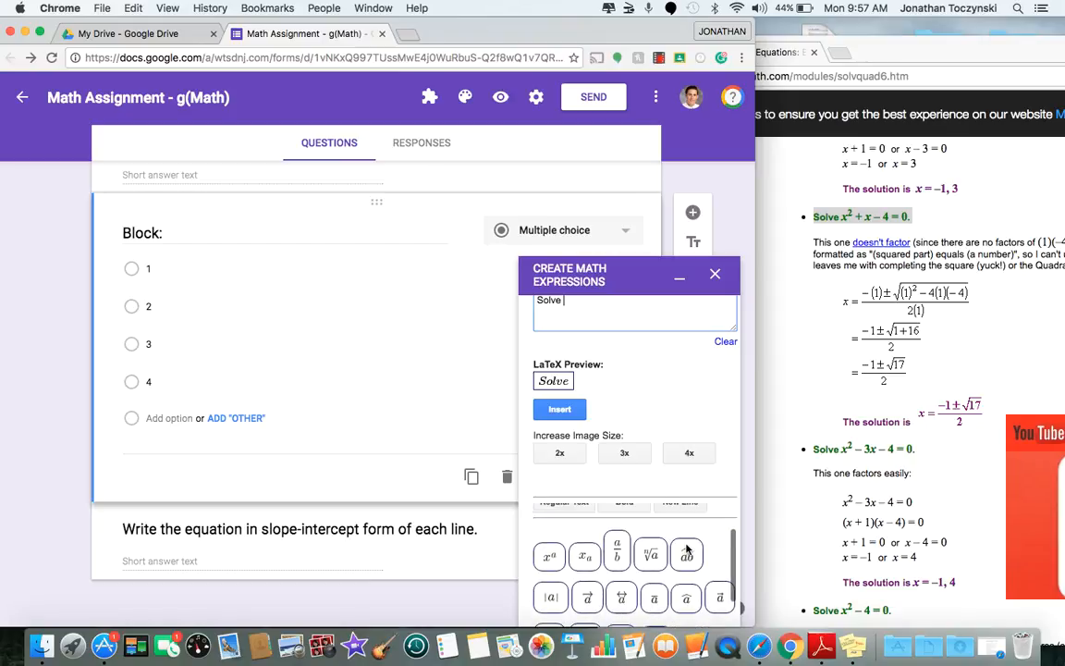
scroll(575, 556, up, 5)
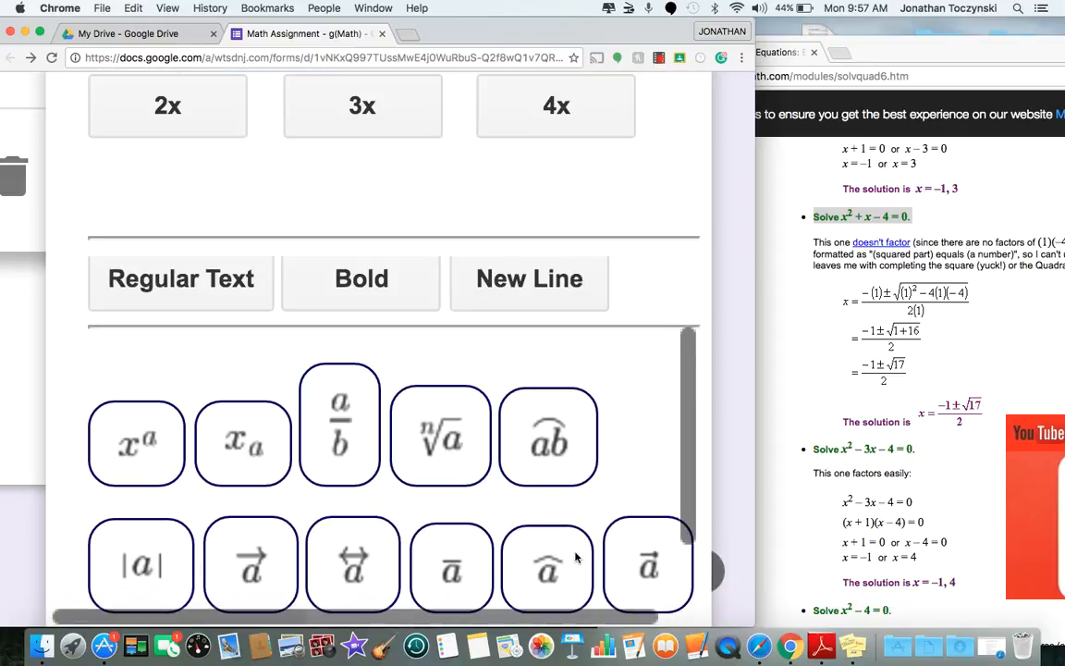
scroll(165, 453, up, 1)
scroll(288, 399, down, 5)
scroll(551, 318, up, 1)
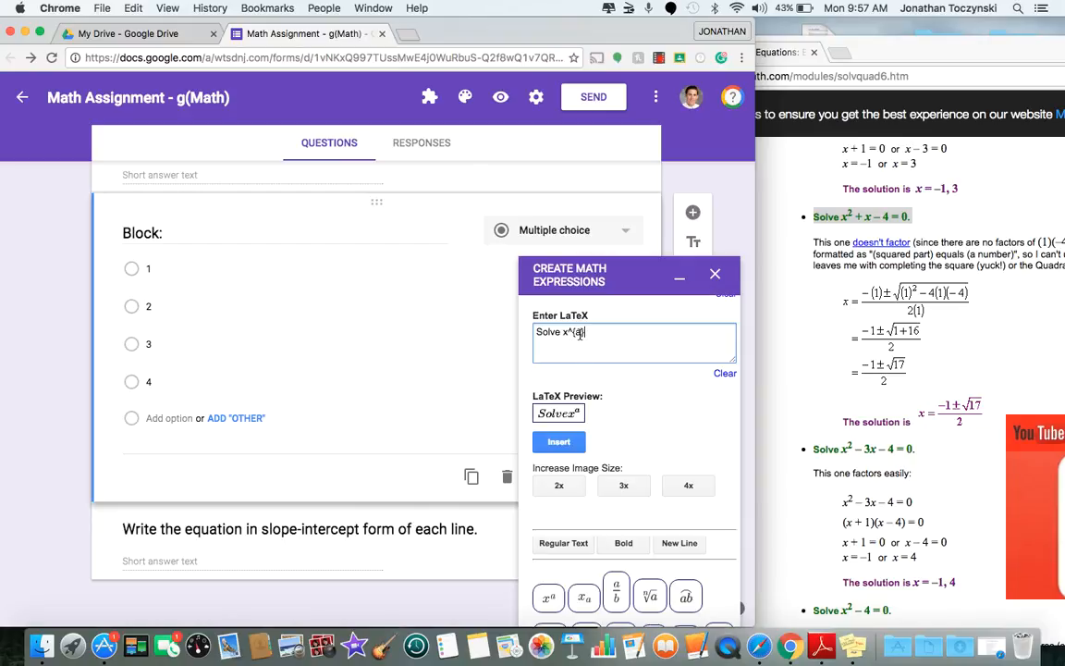
text(2)
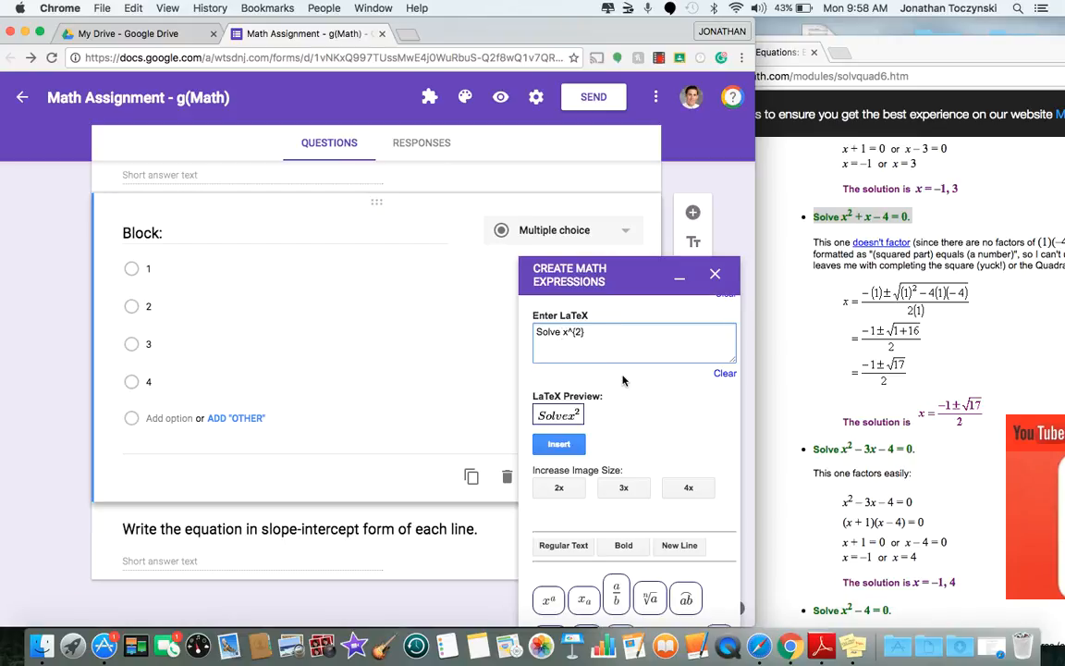
Complete the LaTeX equation after x^{2} with +x-4=0
text(+)
scroll(627, 389, down, 3)
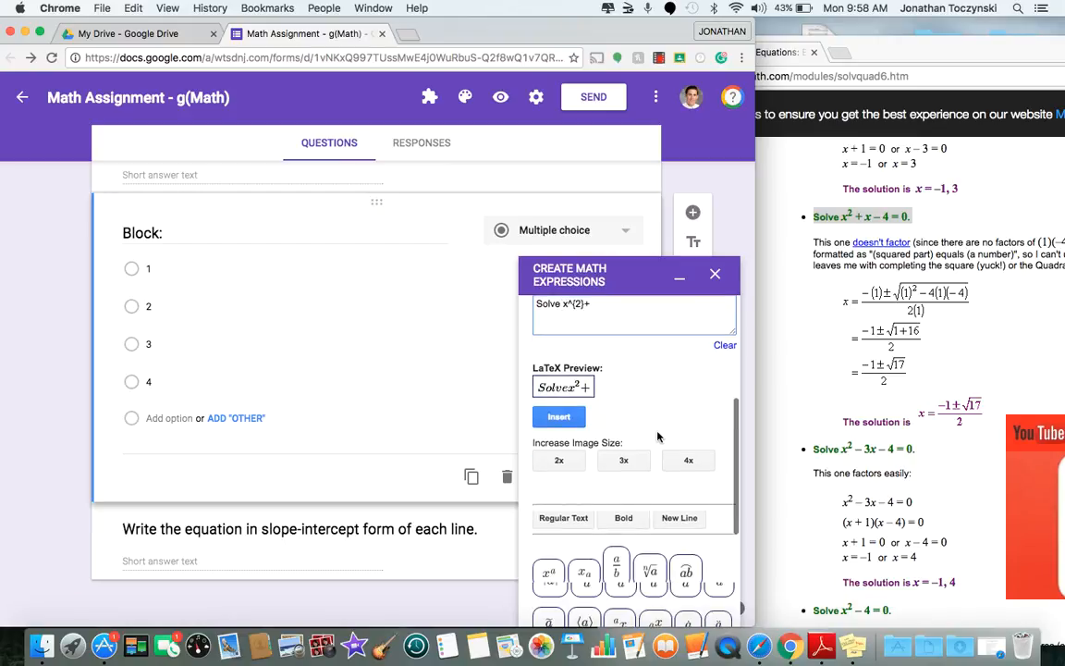
scroll(658, 436, up, 3)
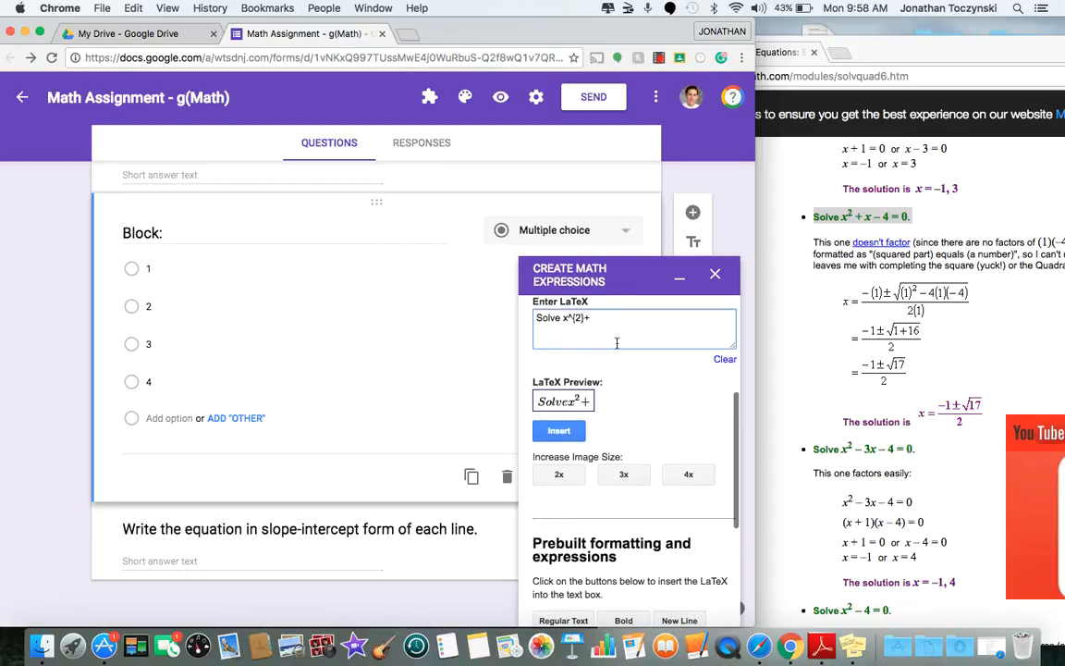
scroll(618, 340, up, 1)
text(x)
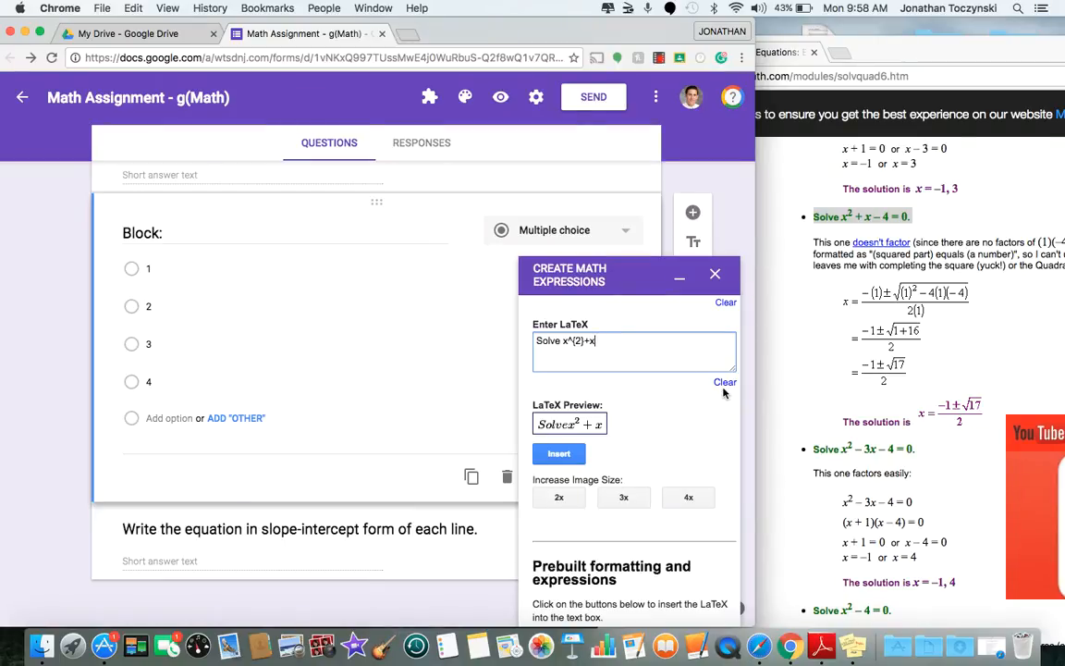
text(-4=0)
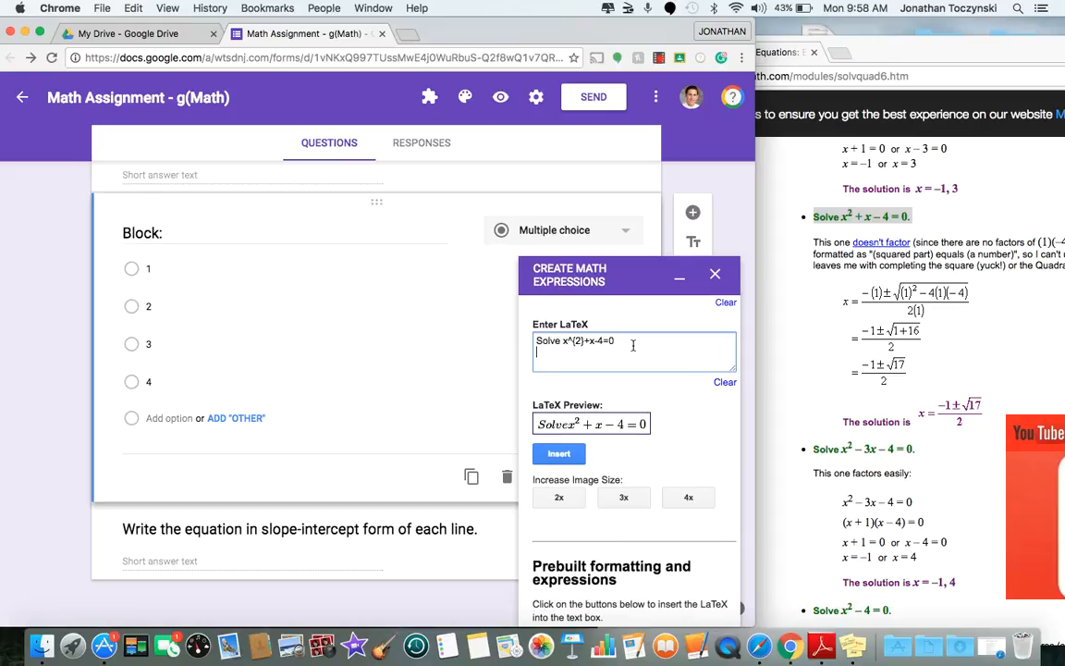
Add an extra space after "Solve" and a LaTeX line break (\\) after the equation, followed by the answer label "A."
scroll(634, 345, up, 5)
scroll(383, 518, down, 2)
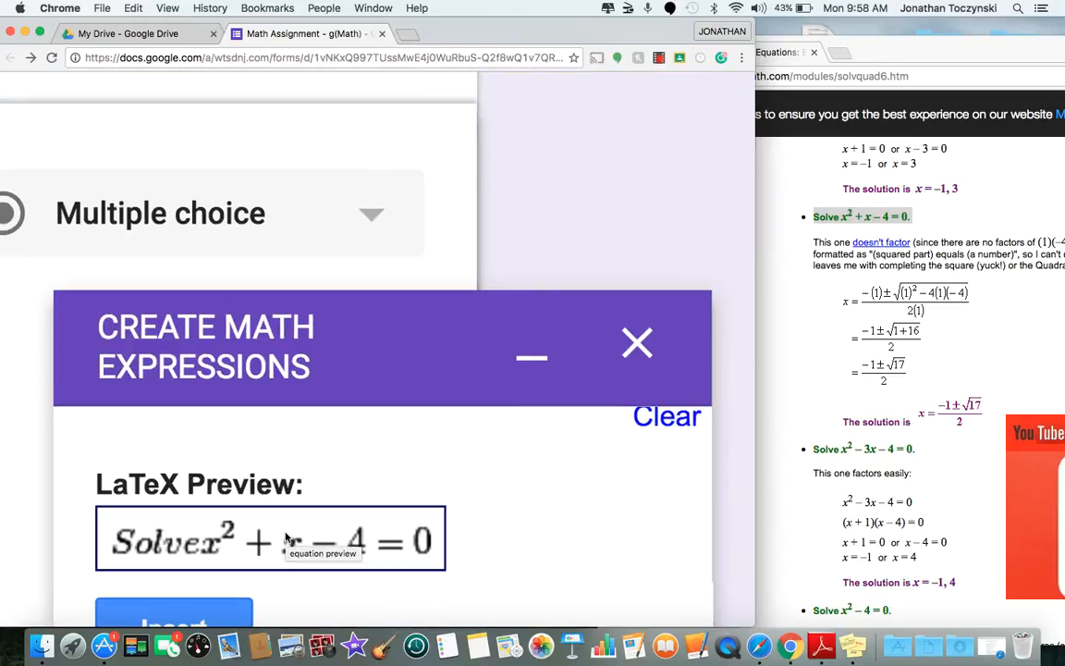
scroll(285, 537, down, 5)
scroll(617, 353, up, 2)
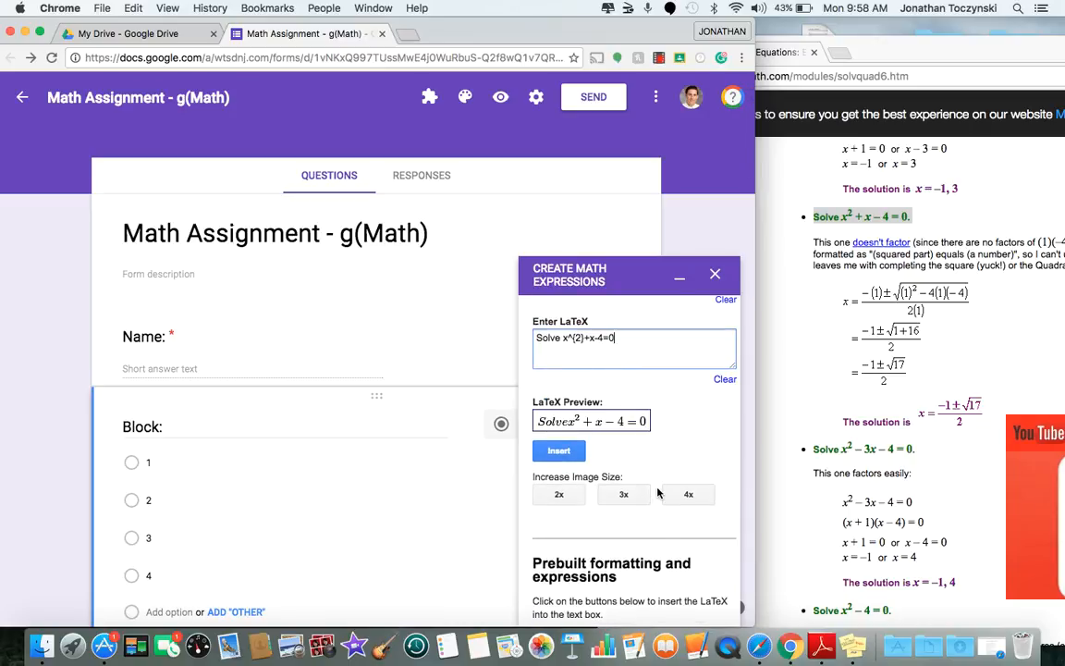
scroll(658, 492, down, 3)
scroll(658, 491, up, 5)
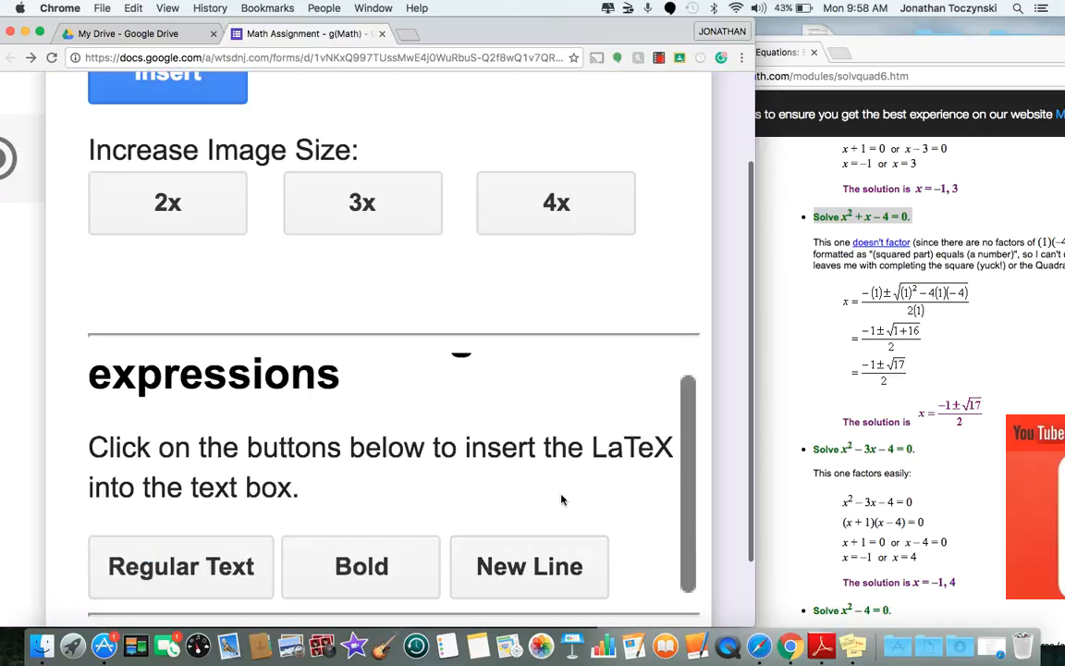
scroll(564, 499, down, 1)
scroll(563, 499, up, 5)
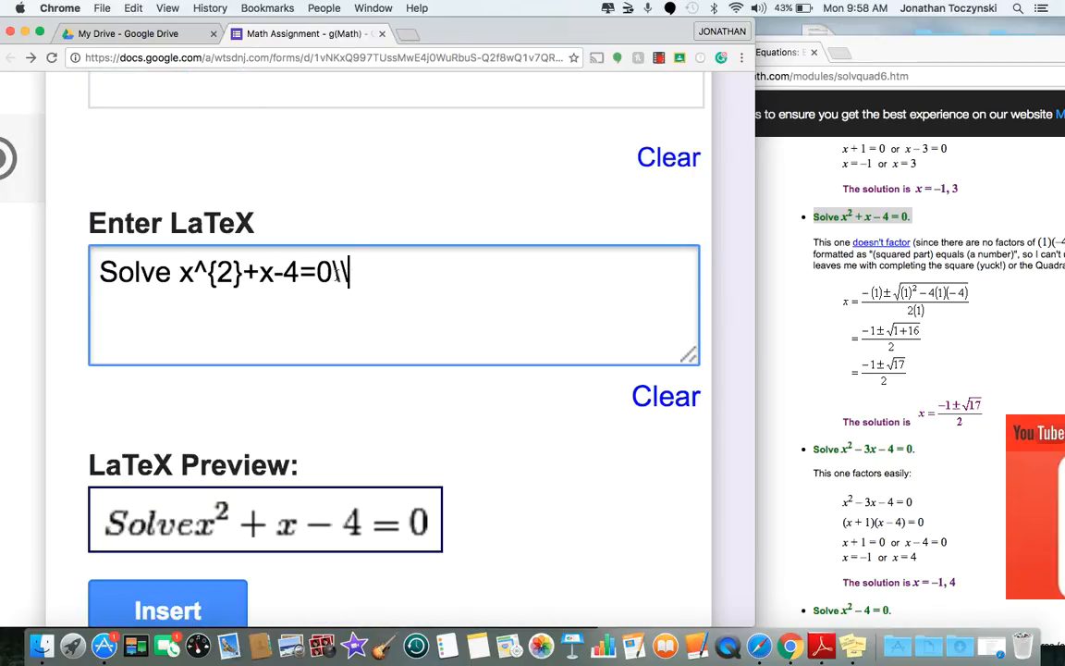
scroll(337, 275, down, 5)
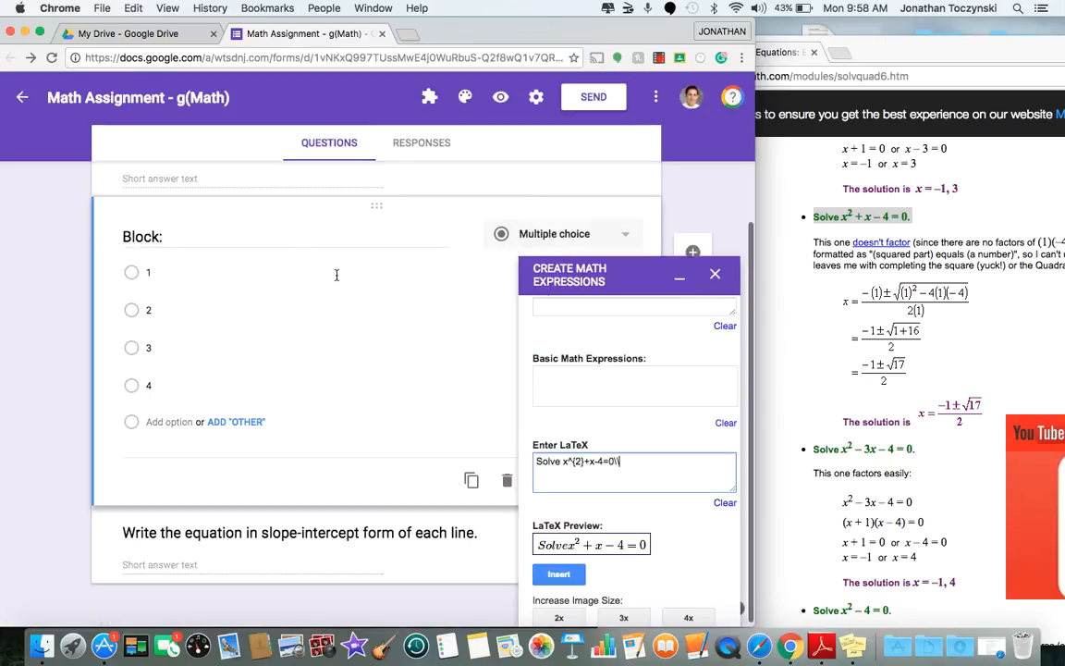
scroll(609, 451, down, 2)
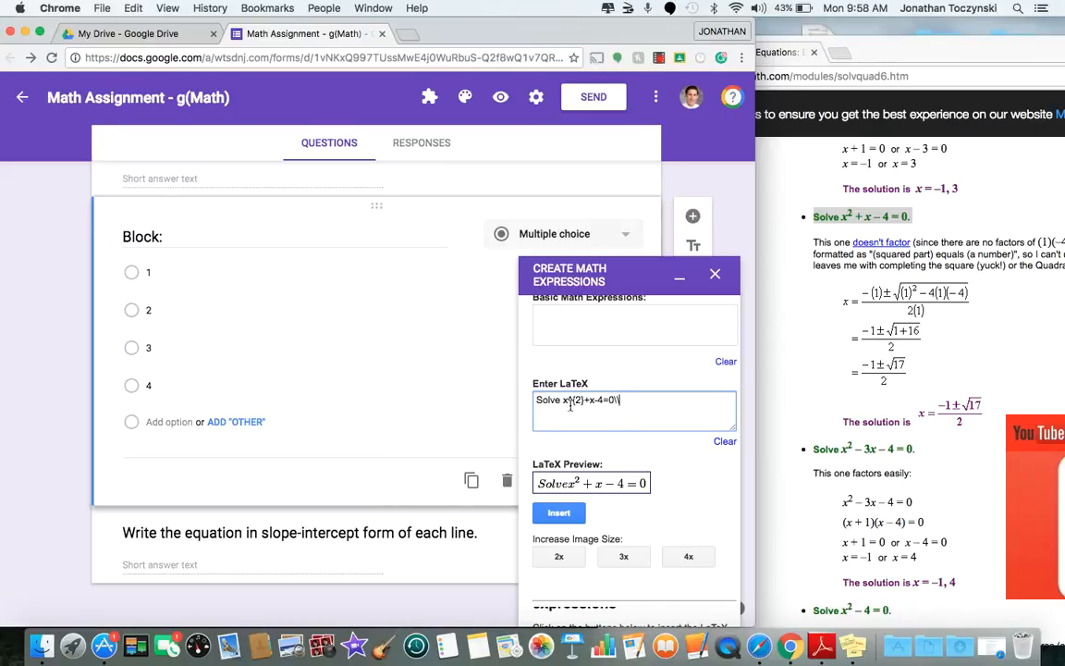
text(\ A.)
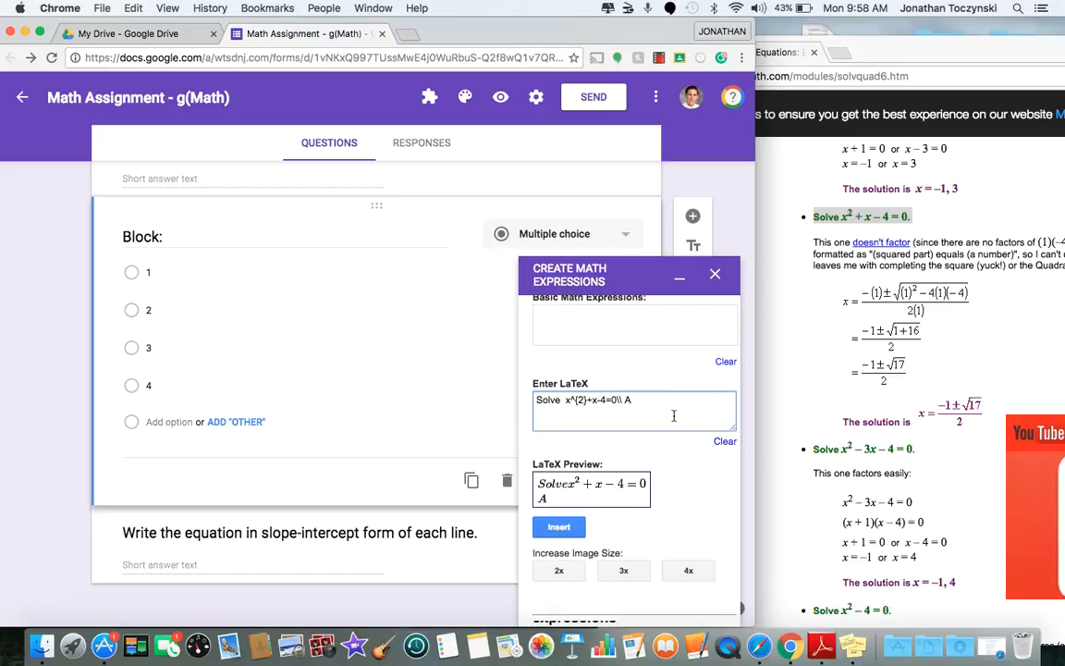
Check the purplemath solution of x² + x − 4 = 0 and add the prebuilt quadratic formula after "A." in the LaTeX
scroll(943, 398, down, 1)
click(940, 383)
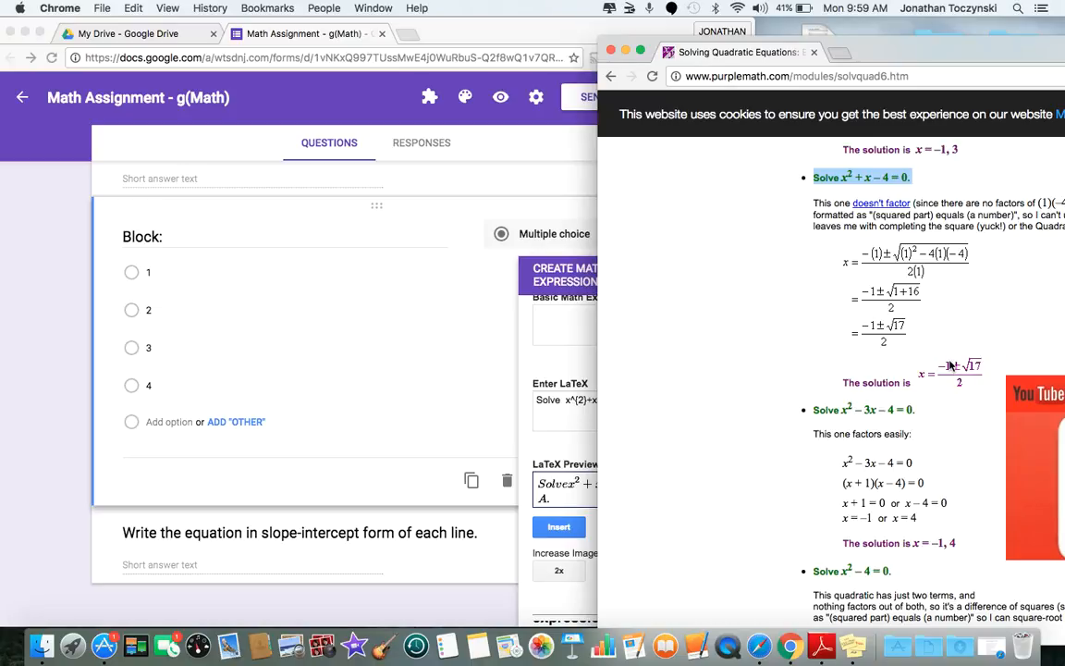
click(568, 428)
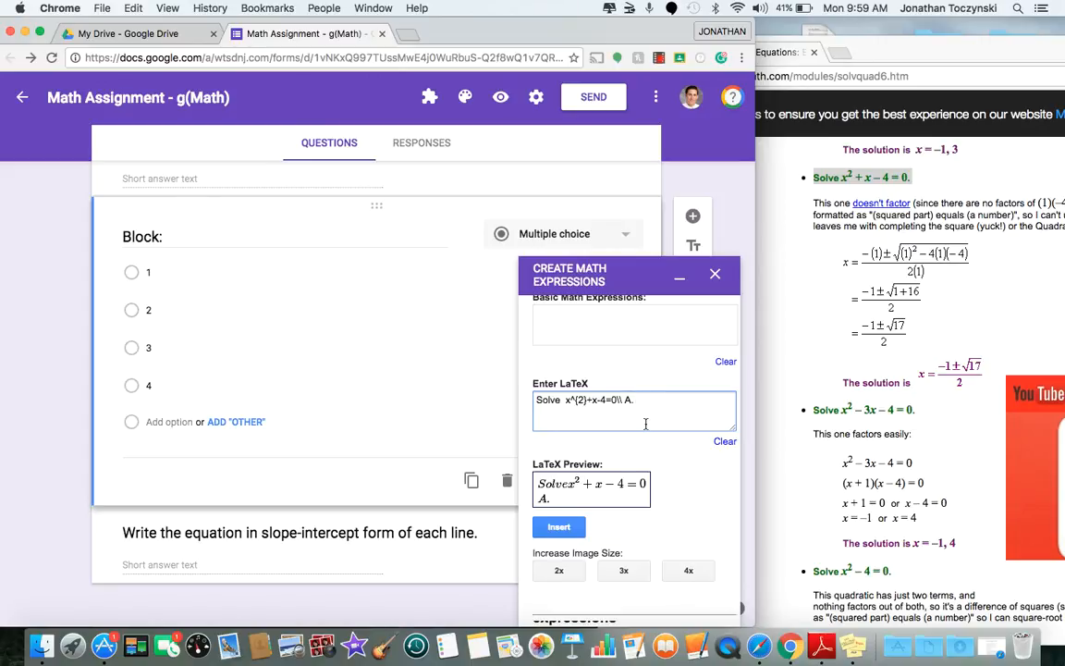
scroll(645, 424, down, 8)
scroll(646, 486, down, 10)
scroll(645, 486, down, 10)
scroll(645, 487, down, 5)
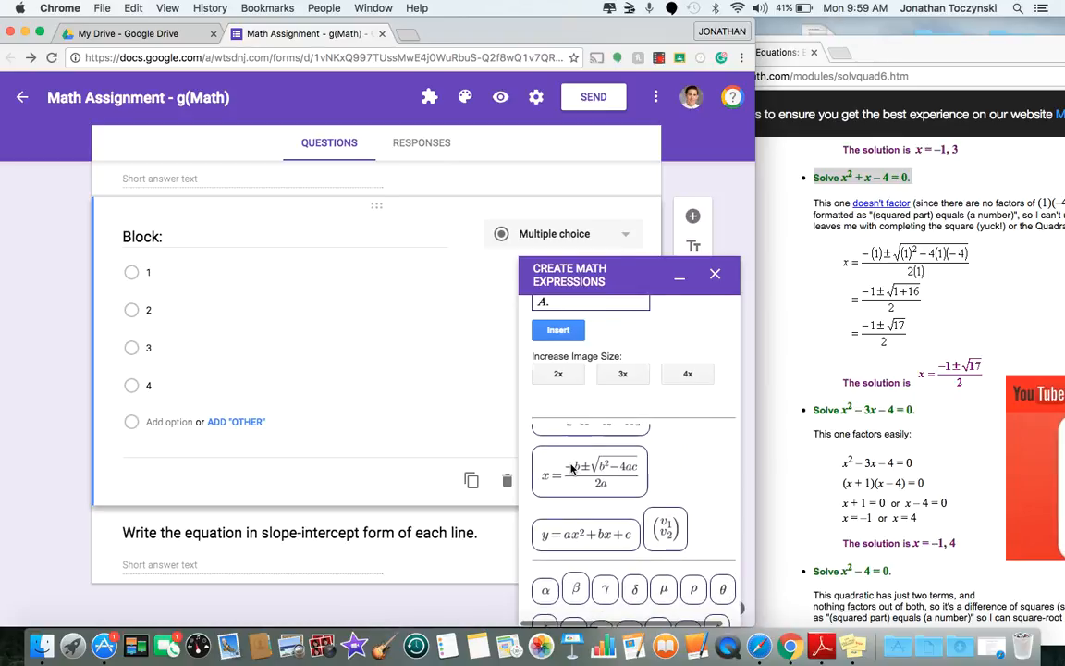
scroll(571, 469, up, 5)
scroll(335, 504, down, 1)
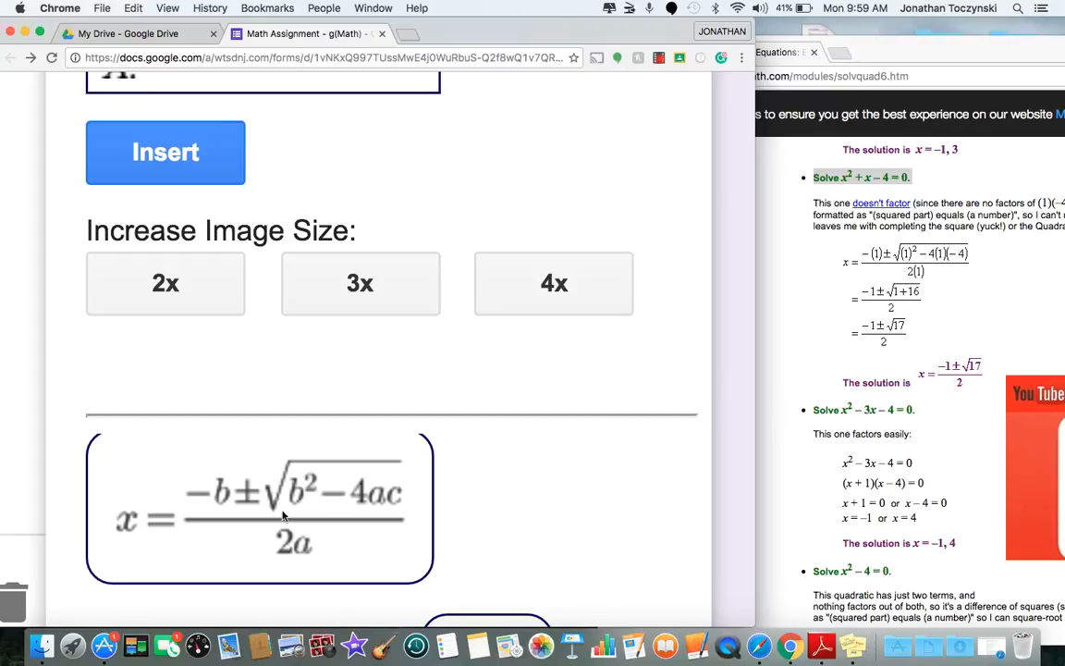
click(252, 515)
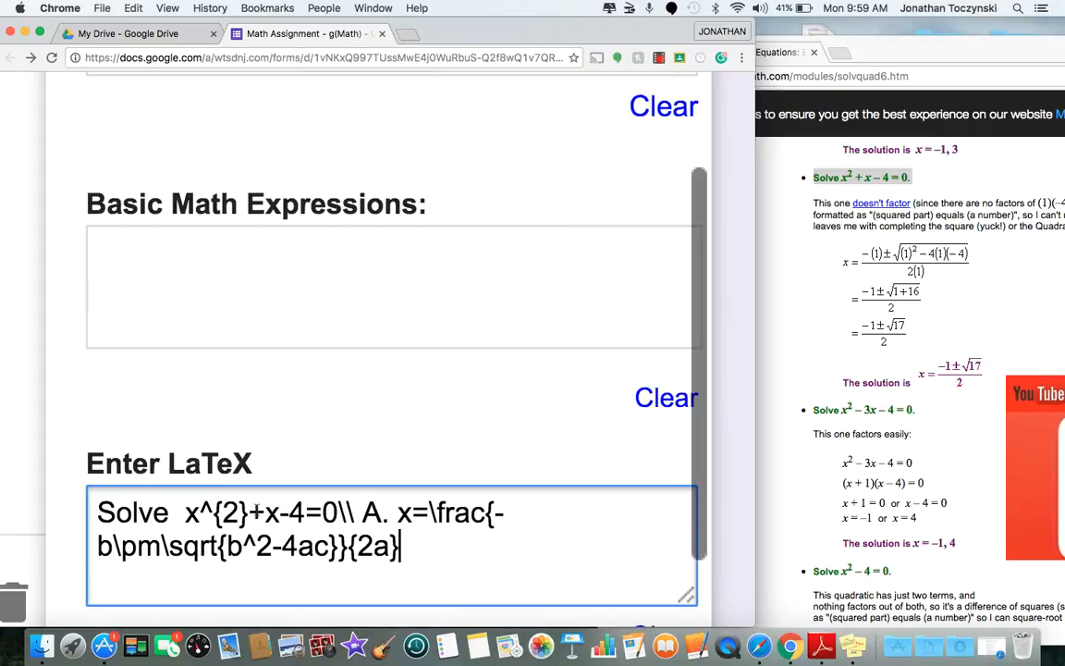
Replace the leading b in the formula's numerator with 1 and remove 4ac from under the square root
scroll(456, 499, down, 5)
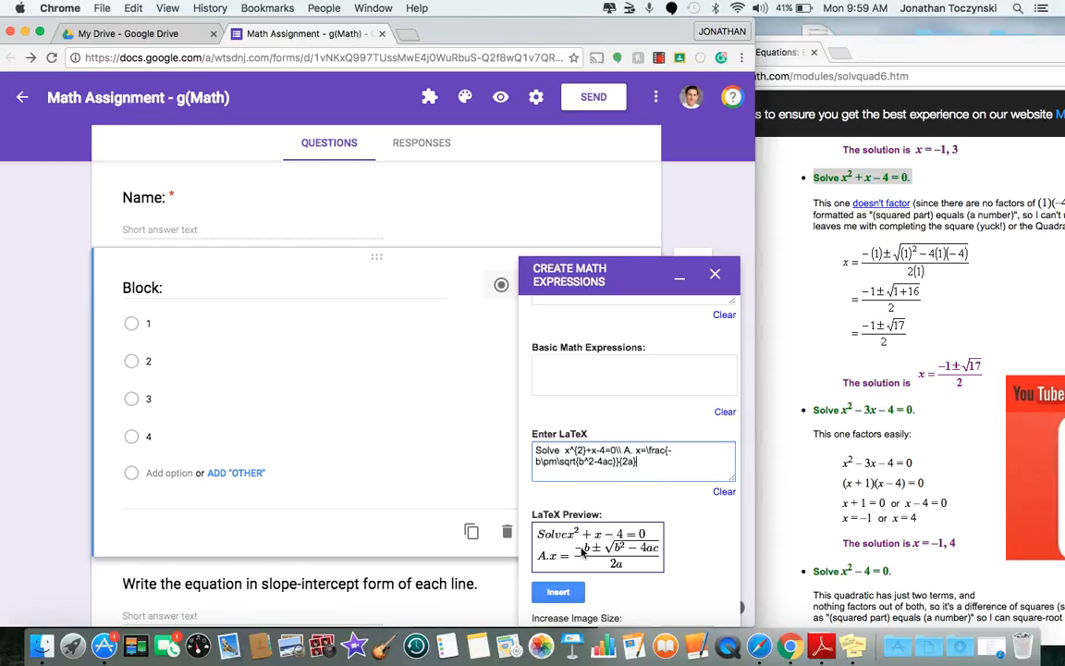
scroll(657, 451, up, 5)
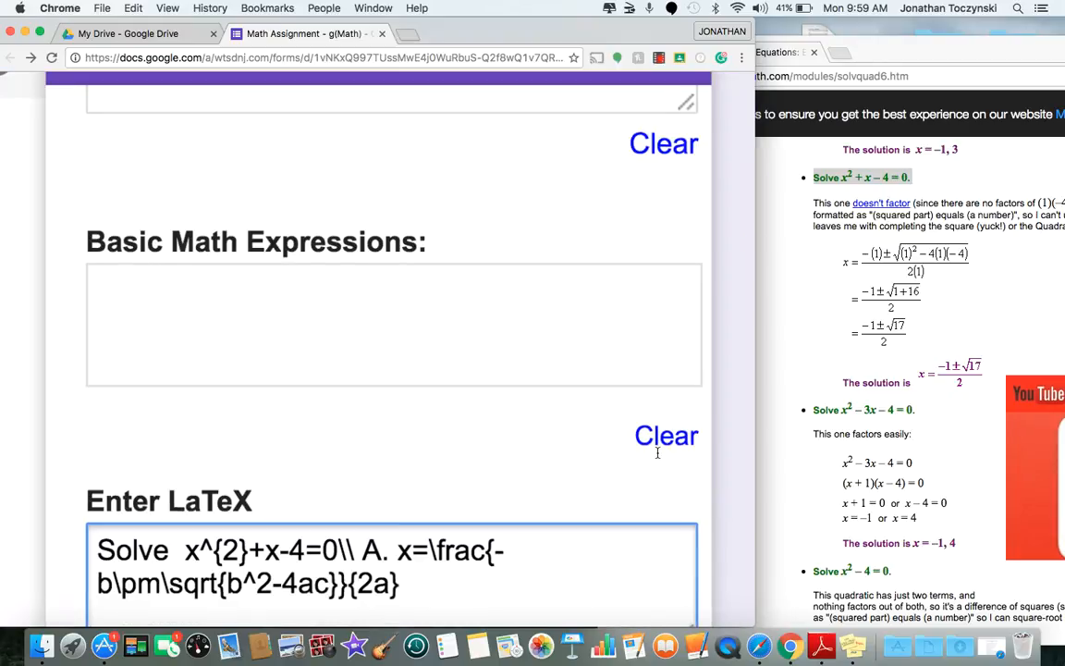
scroll(548, 470, down, 5)
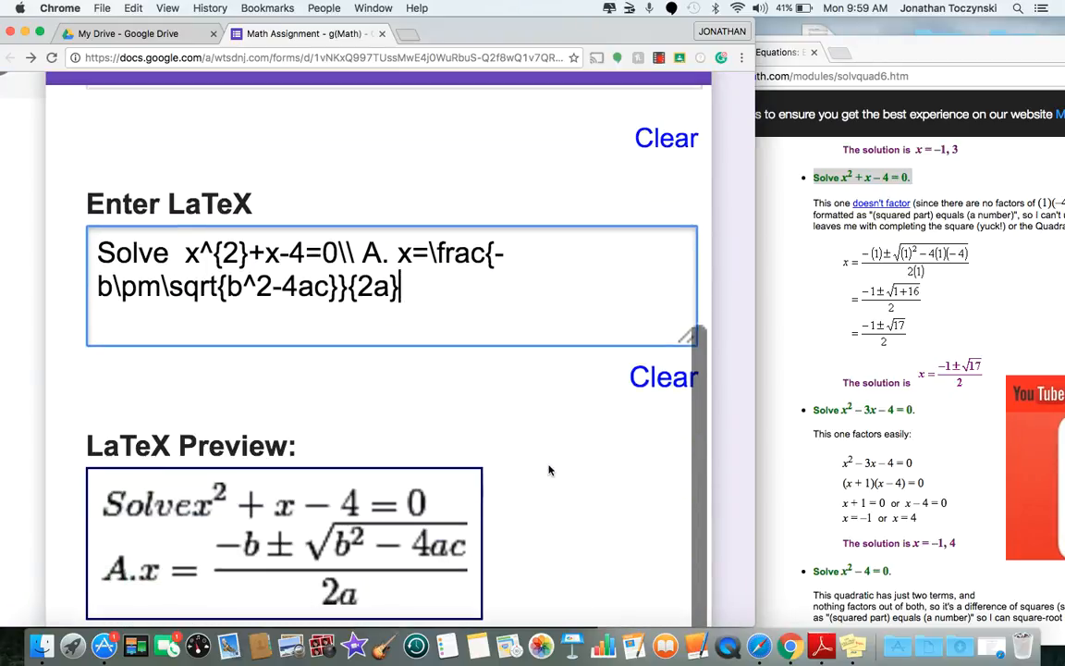
click(113, 248)
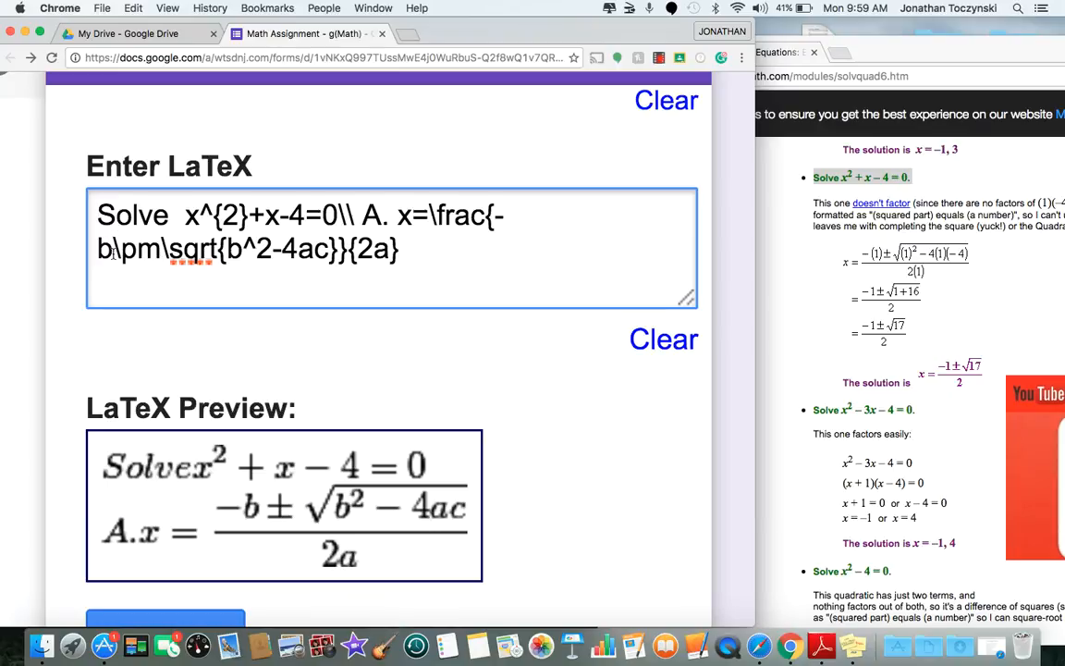
key(BackSpace)
text(1)
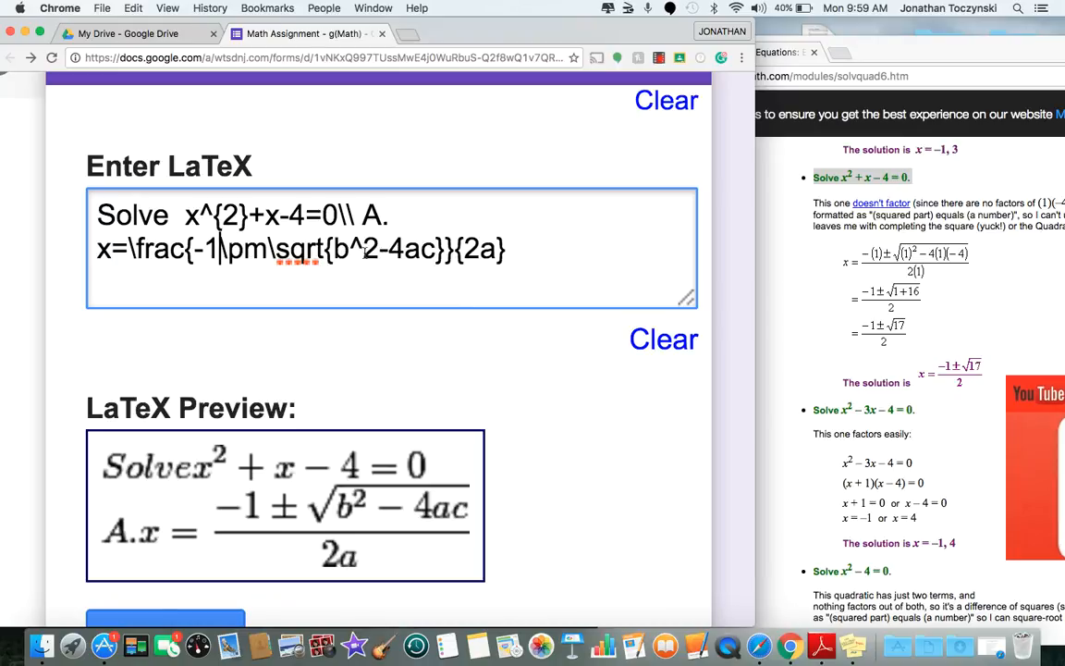
click(411, 248)
key(Delete)
key(Delete)
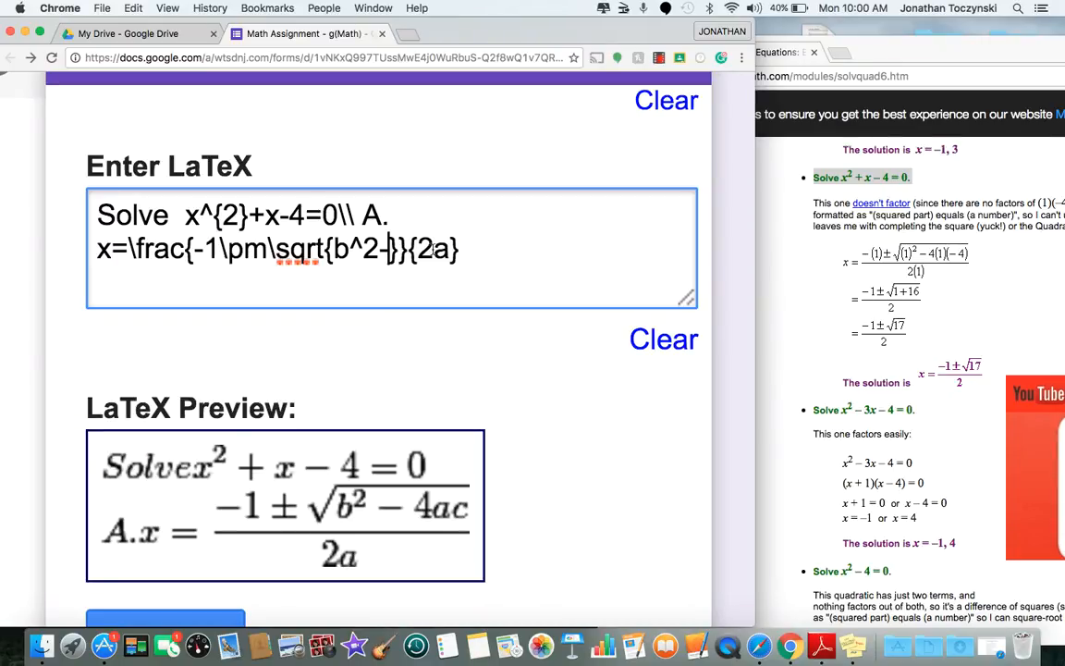
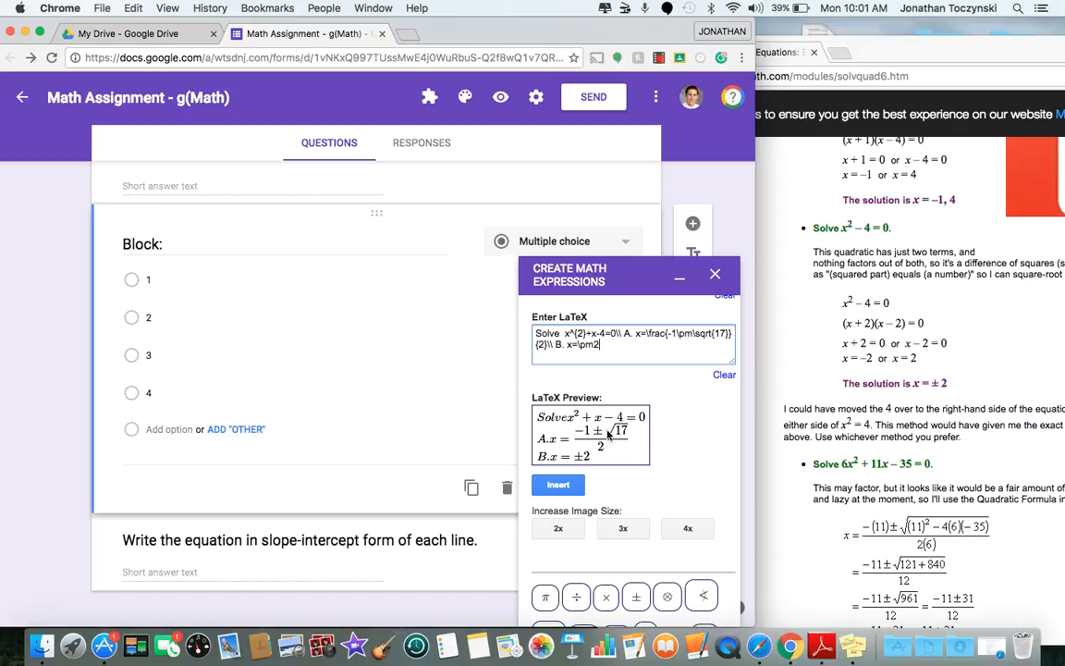
Insert the finished math expression into the form and, with the expression window minimized, select the "Solving Quadratic Equations Problem 1" item
click(559, 486)
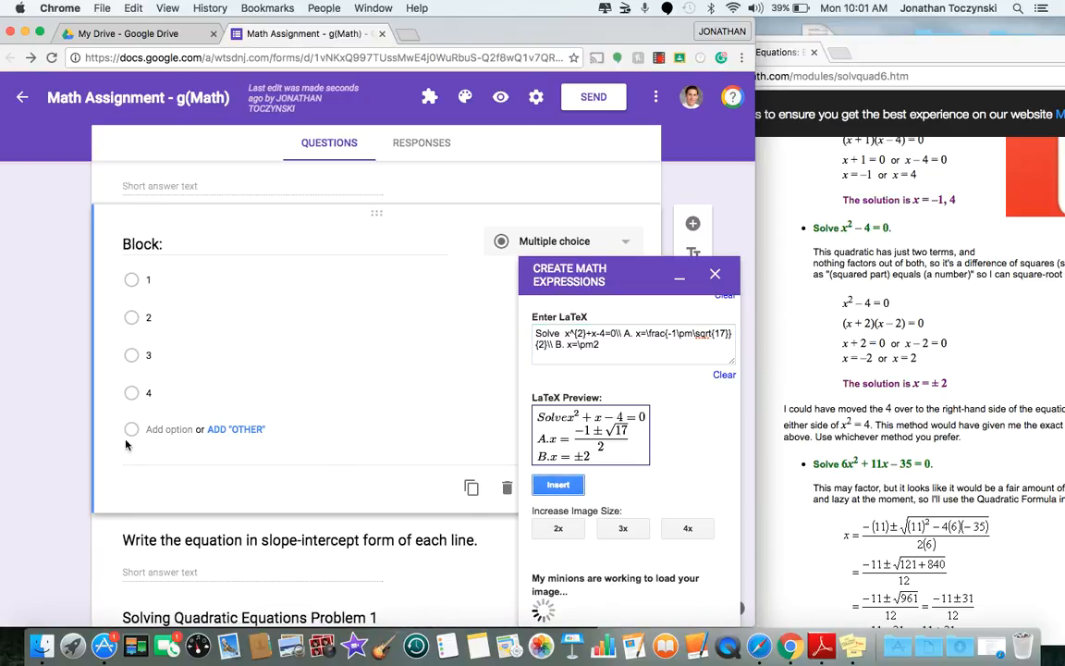
scroll(74, 444, down, 4)
scroll(73, 445, down, 1)
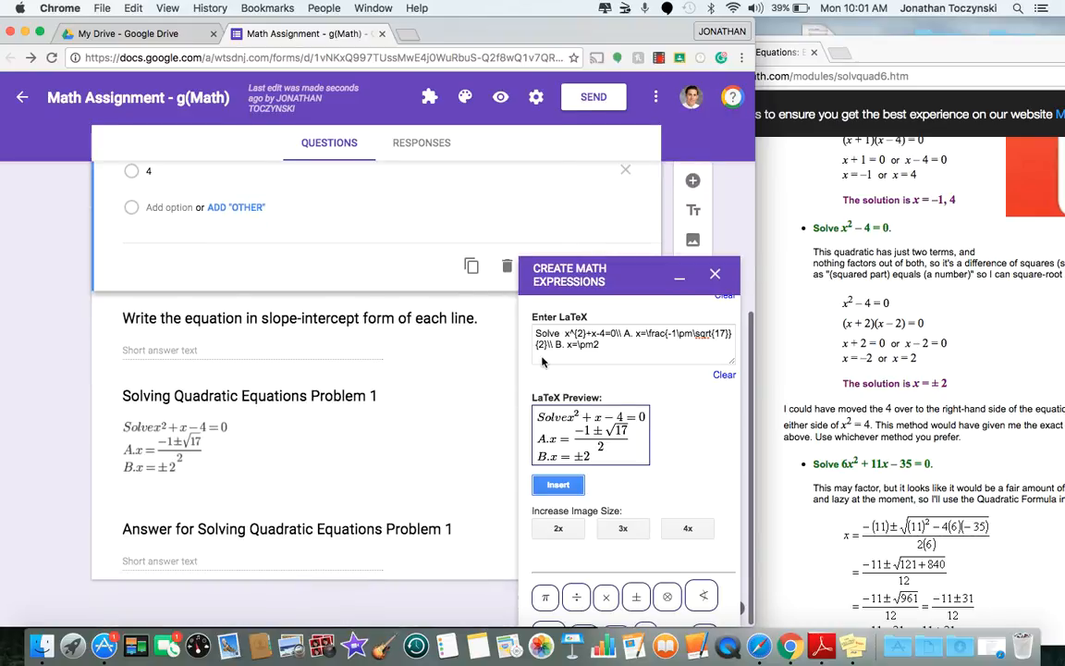
click(680, 277)
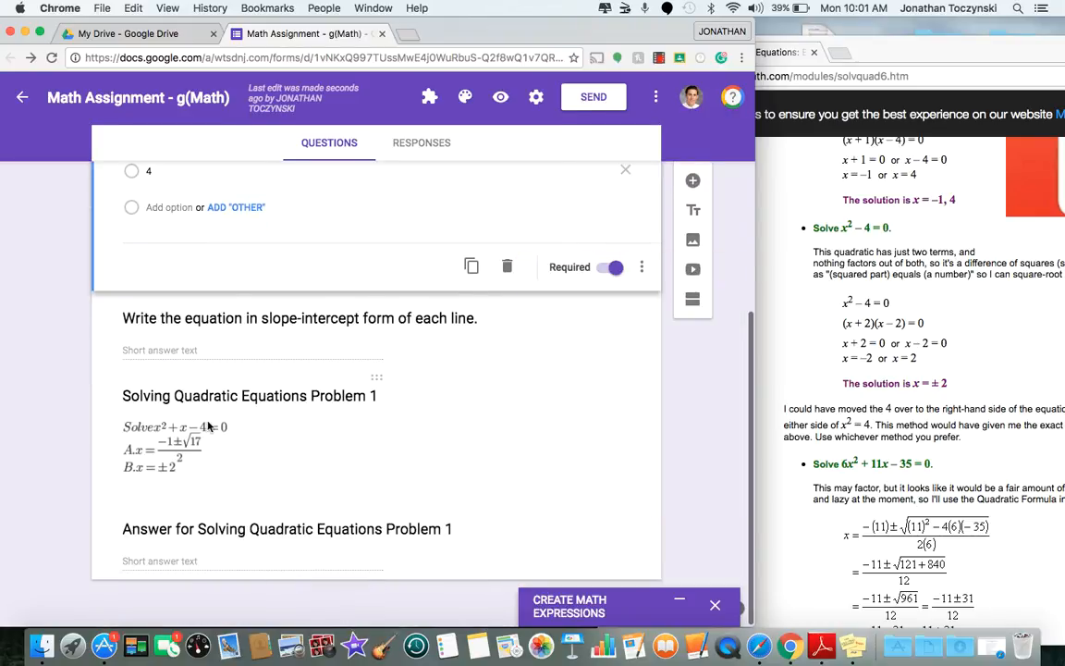
click(362, 416)
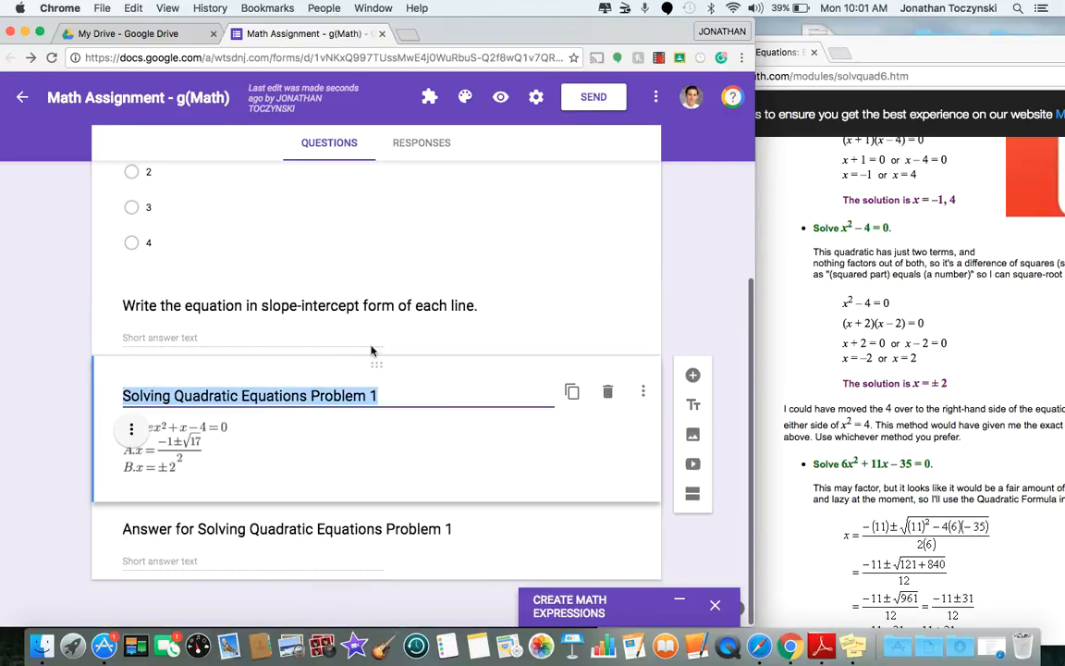
Move the "Solving Quadratic Equations Problem 1" item and its answer question above the slope-intercept question
drag(379, 369, 370, 296)
click(358, 431)
scroll(469, 470, down, 2)
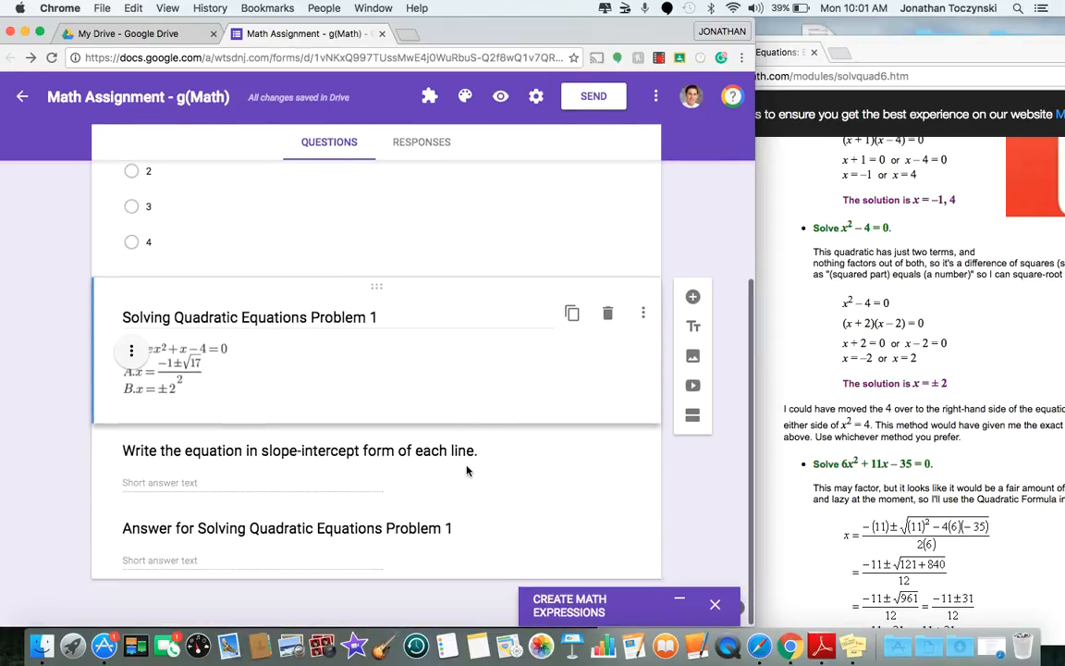
click(484, 533)
drag(391, 504, 387, 398)
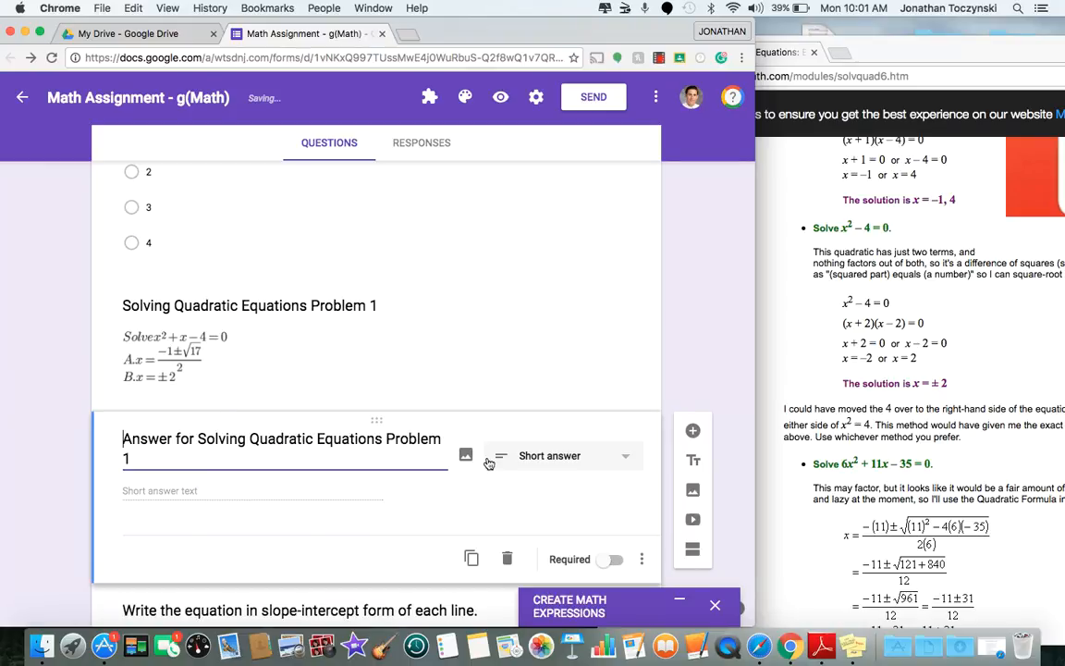
Change "Answer for Solving Quadratic Equations Problem 1" to multiple choice with the options A and B
click(588, 457)
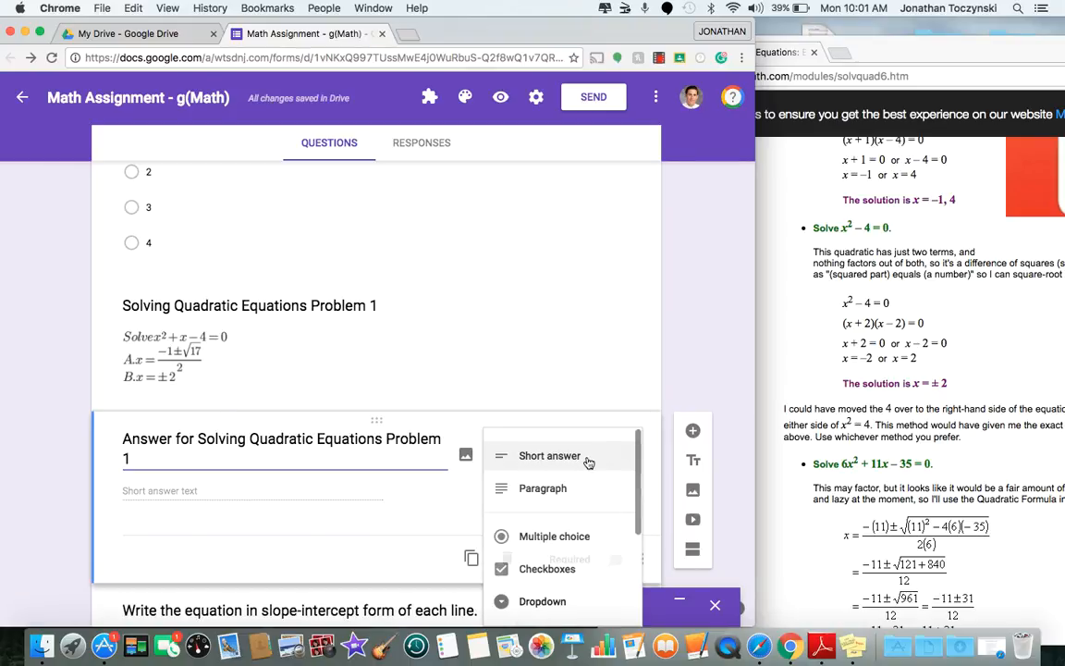
click(555, 536)
scroll(0, 423, down, 2)
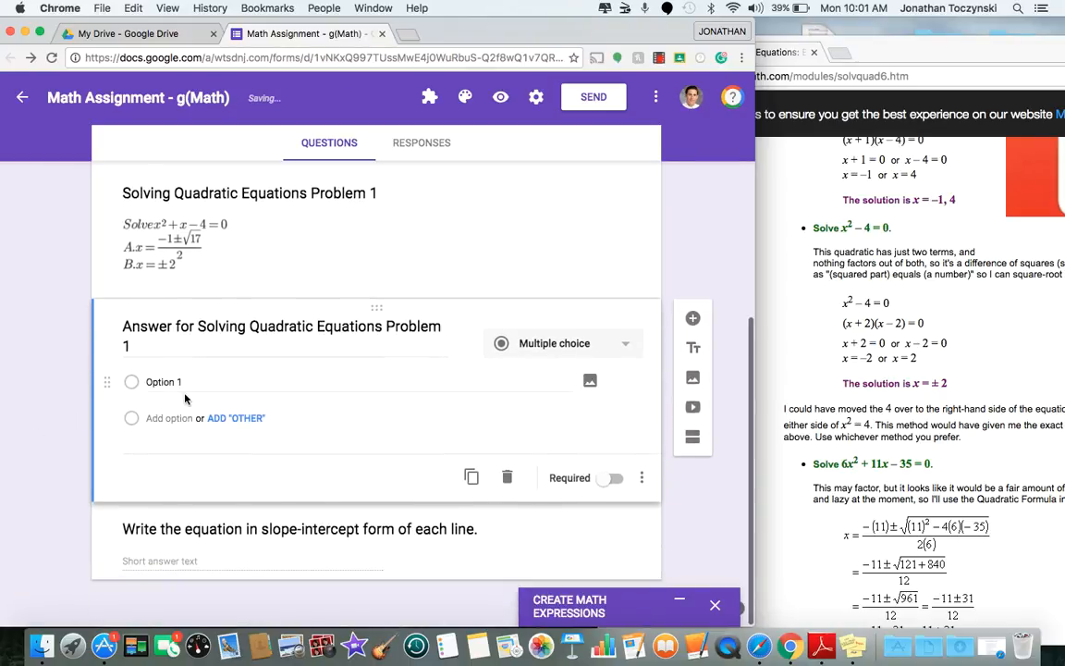
click(196, 382)
text(A)
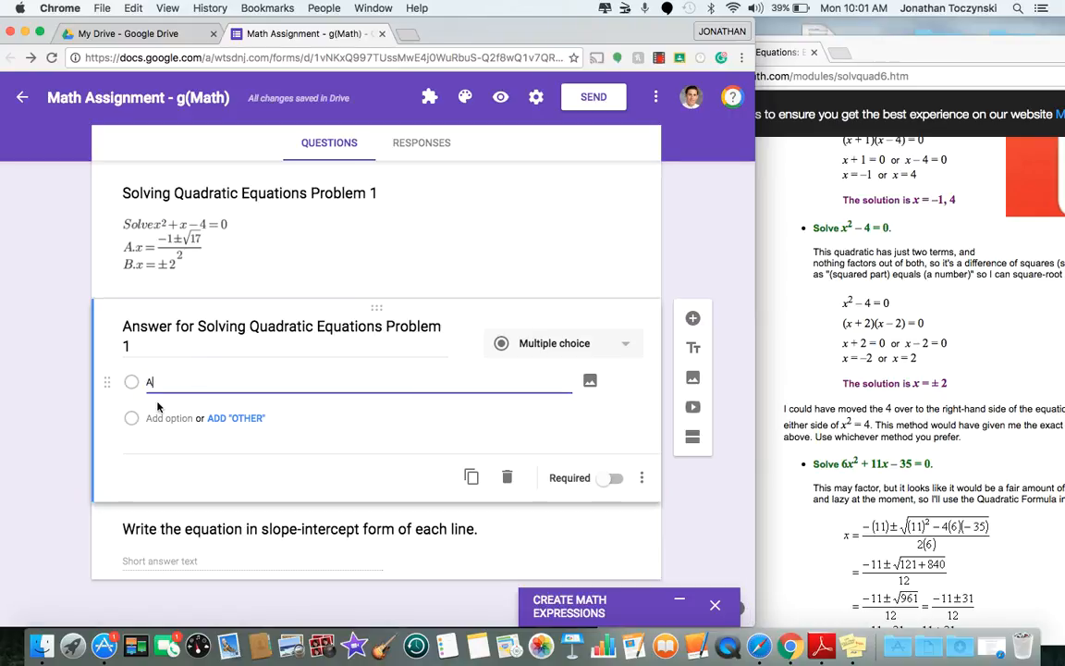
click(171, 418)
text(B)
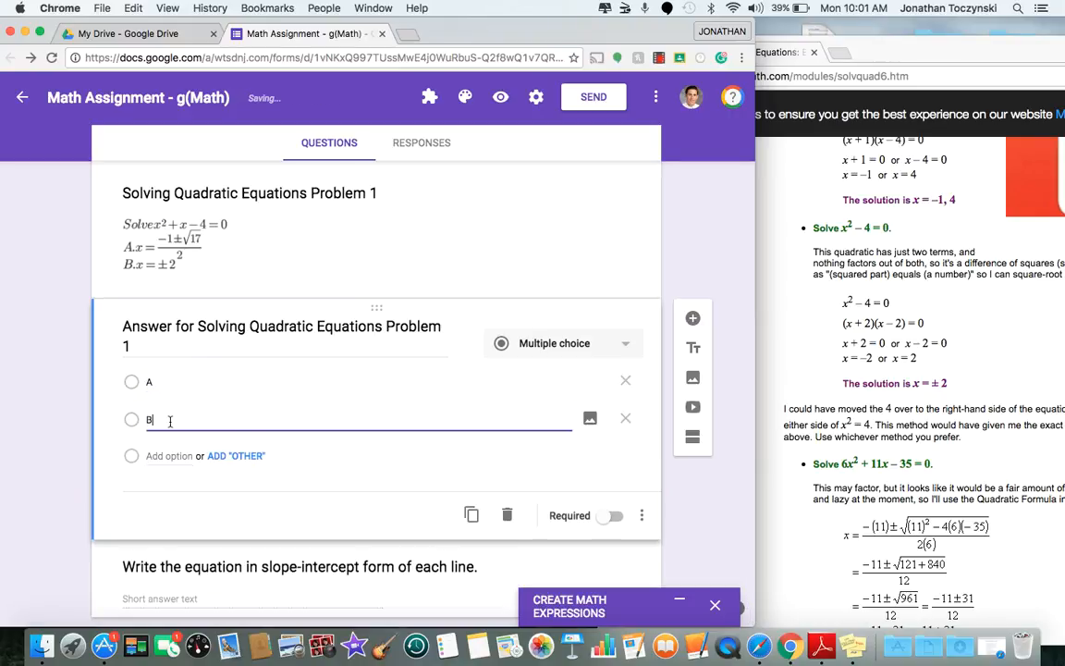
click(24, 367)
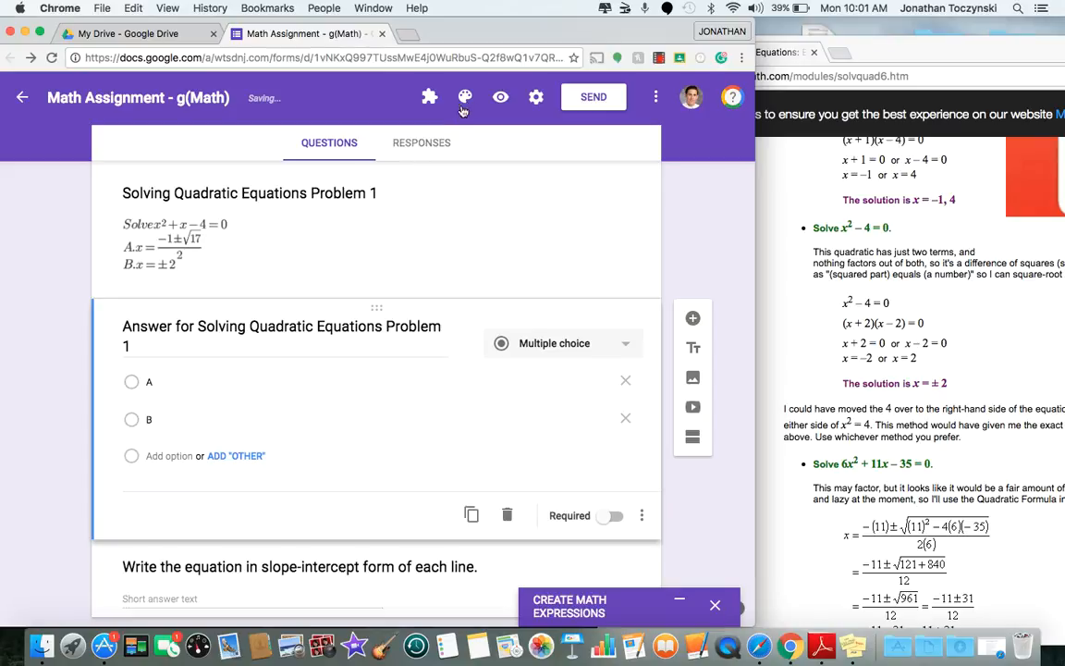
Preview the form and test answers A and B of the quadratic question, leaving the preview without submitting
click(499, 97)
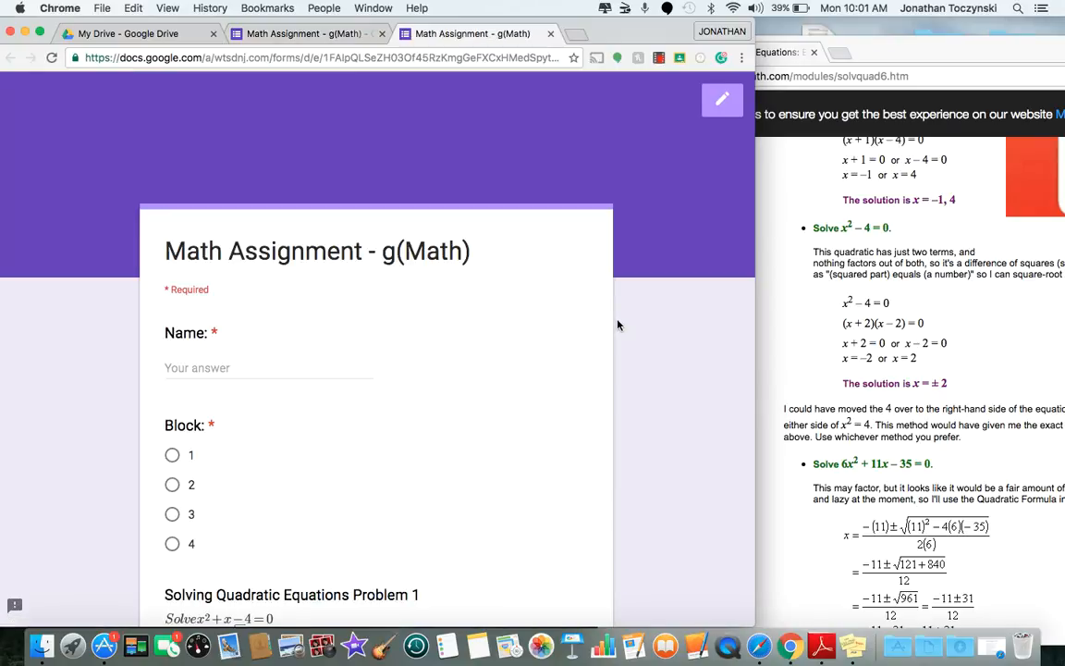
scroll(619, 325, down, 2)
scroll(619, 325, down, 3)
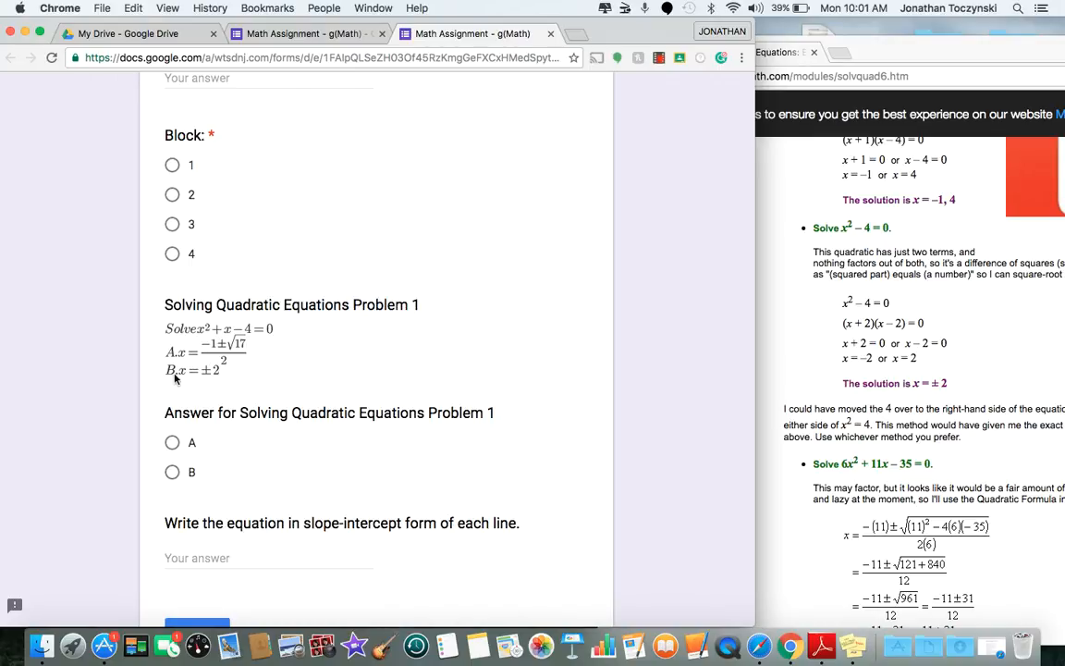
scroll(321, 431, down, 2)
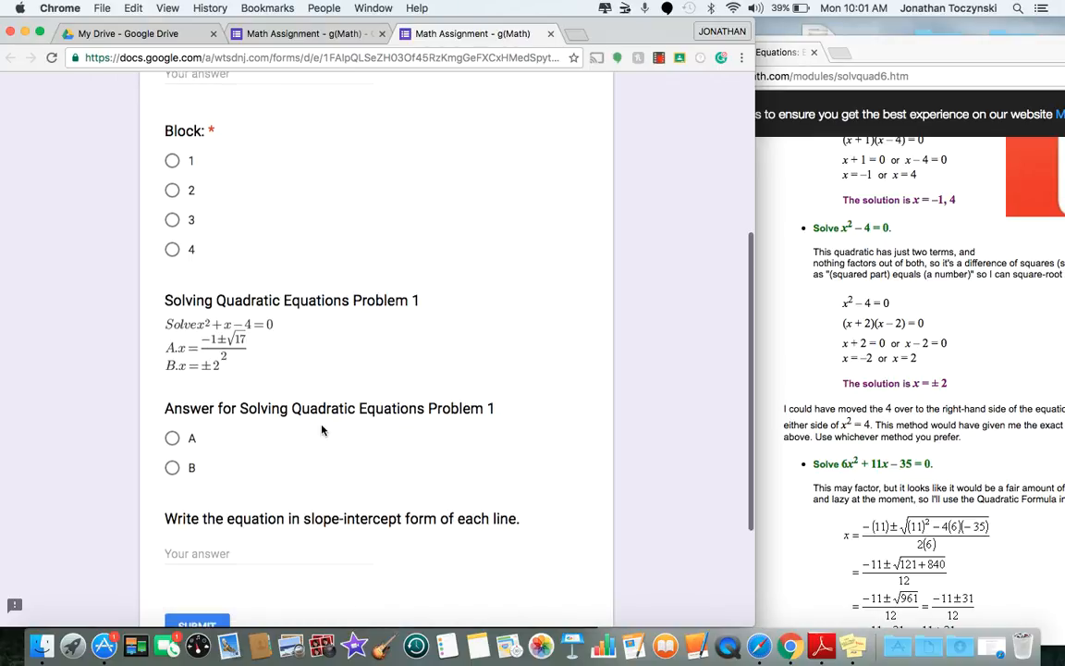
click(172, 385)
click(172, 413)
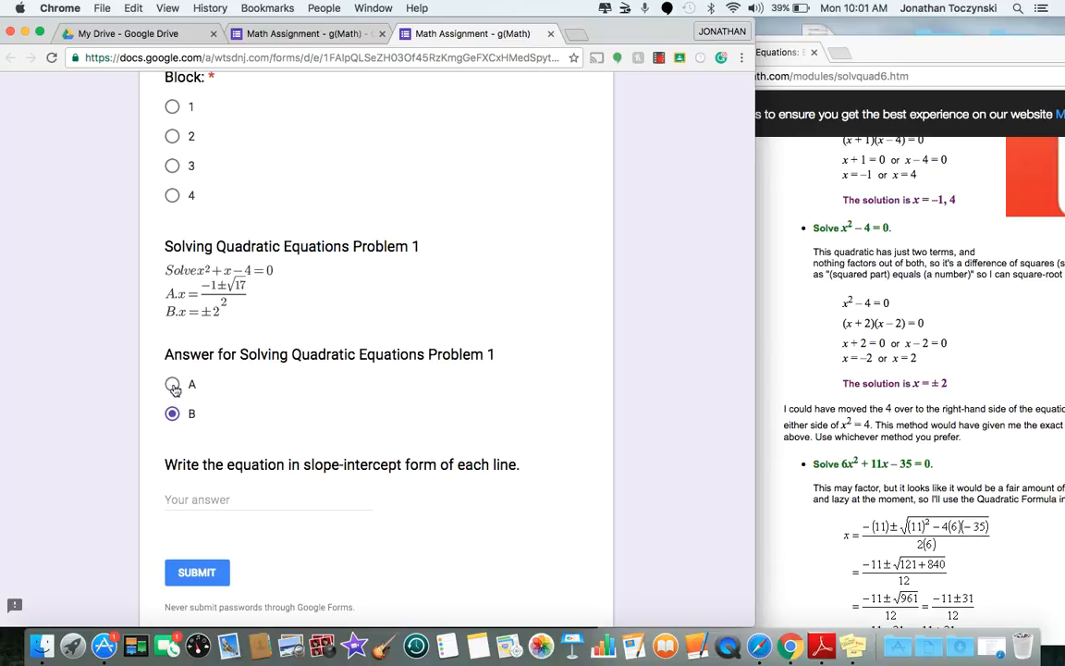
click(173, 385)
click(550, 35)
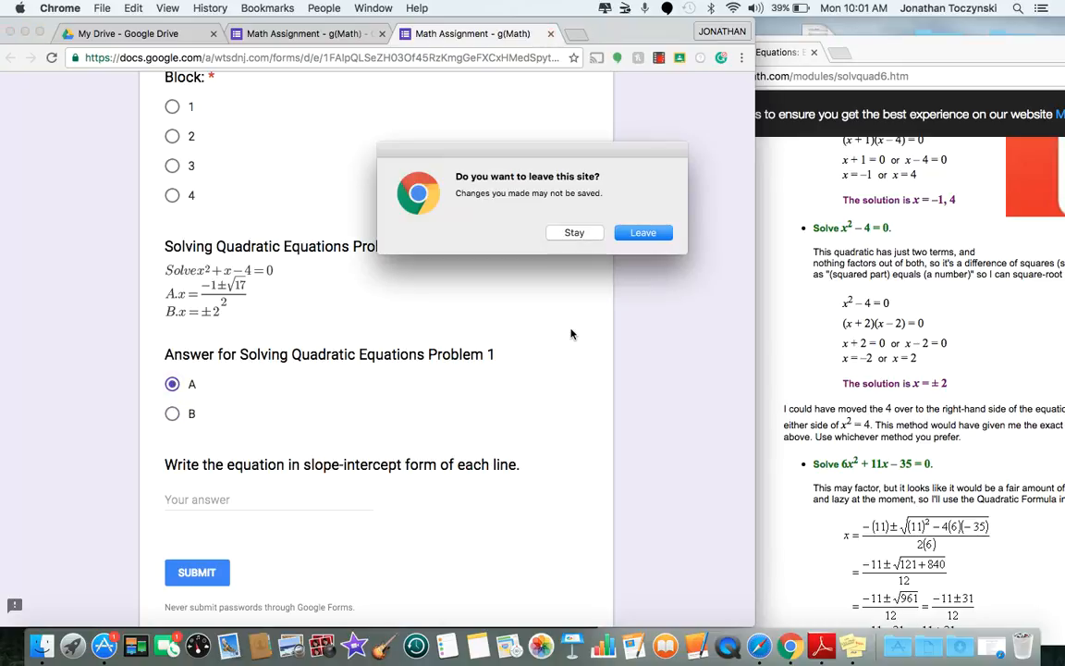
click(635, 235)
Start creating a graph with g(Math) for Forms and title the question "Slope-Intercept"
scroll(563, 423, down, 2)
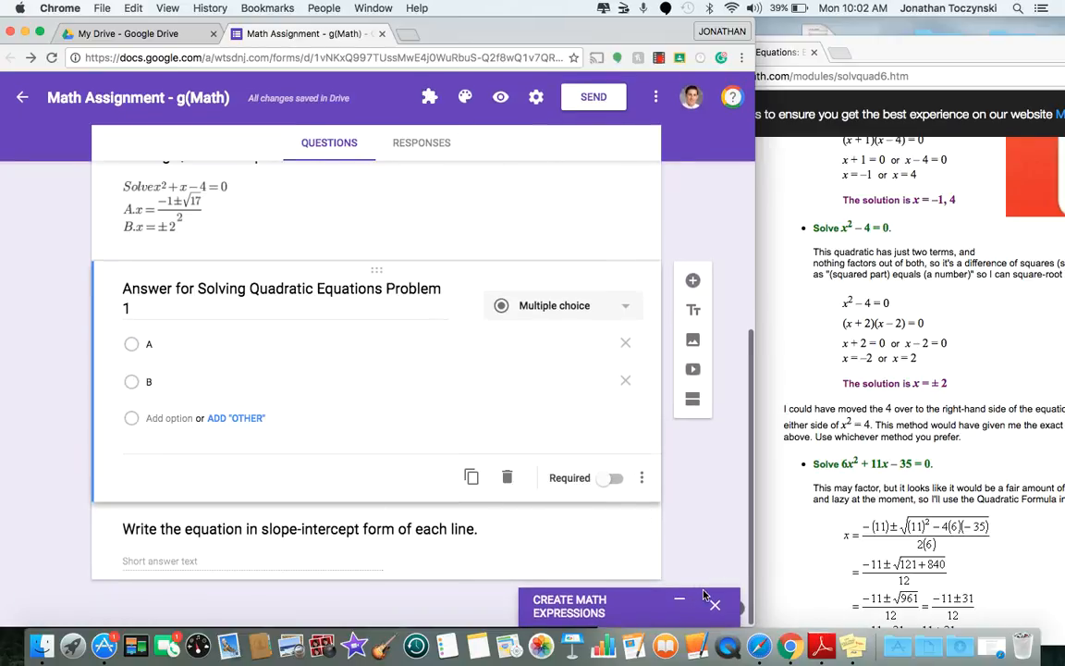
click(429, 97)
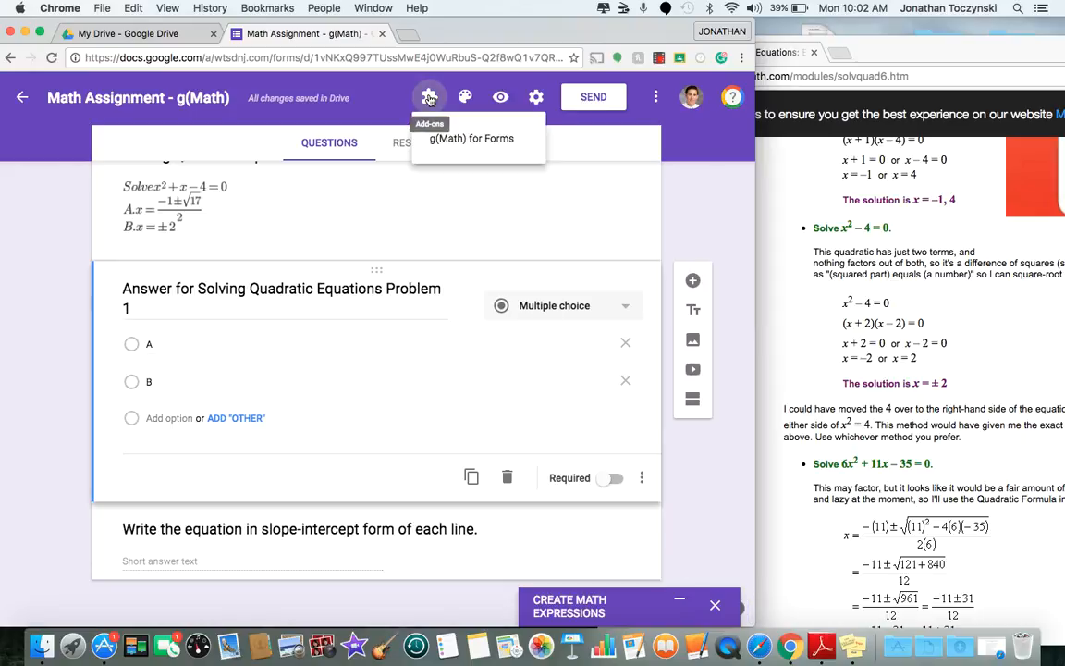
click(437, 139)
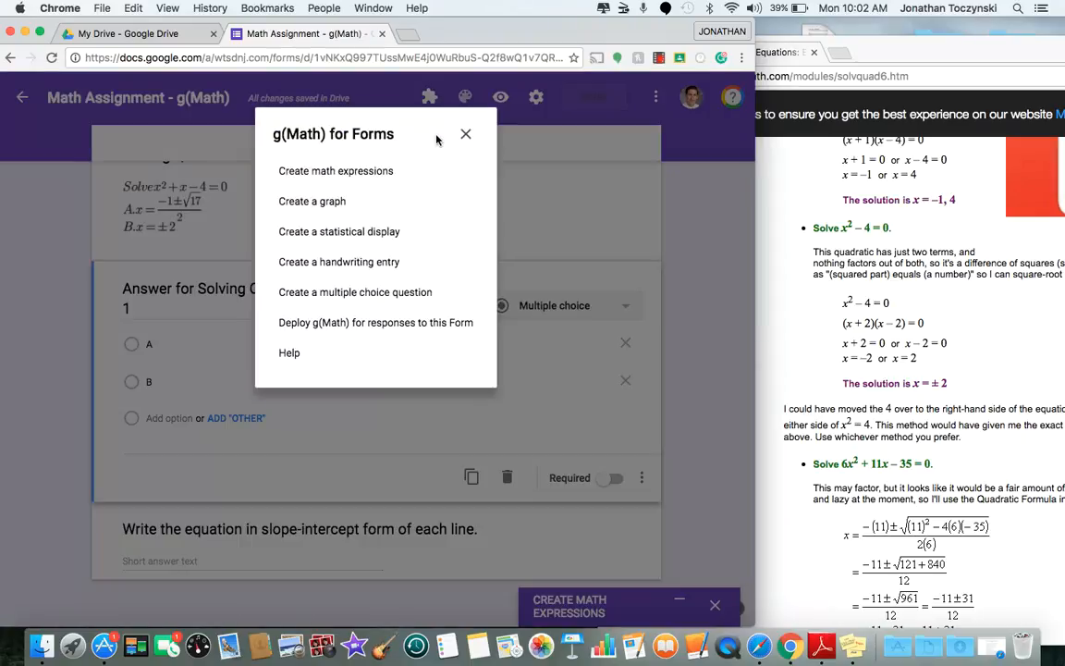
click(324, 203)
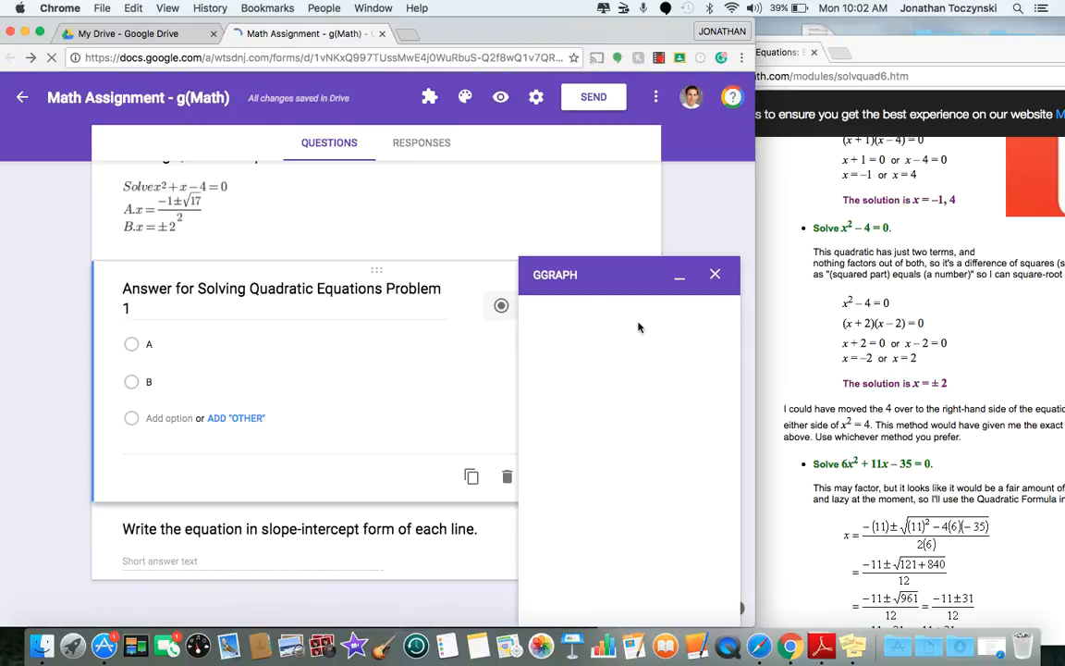
click(626, 326)
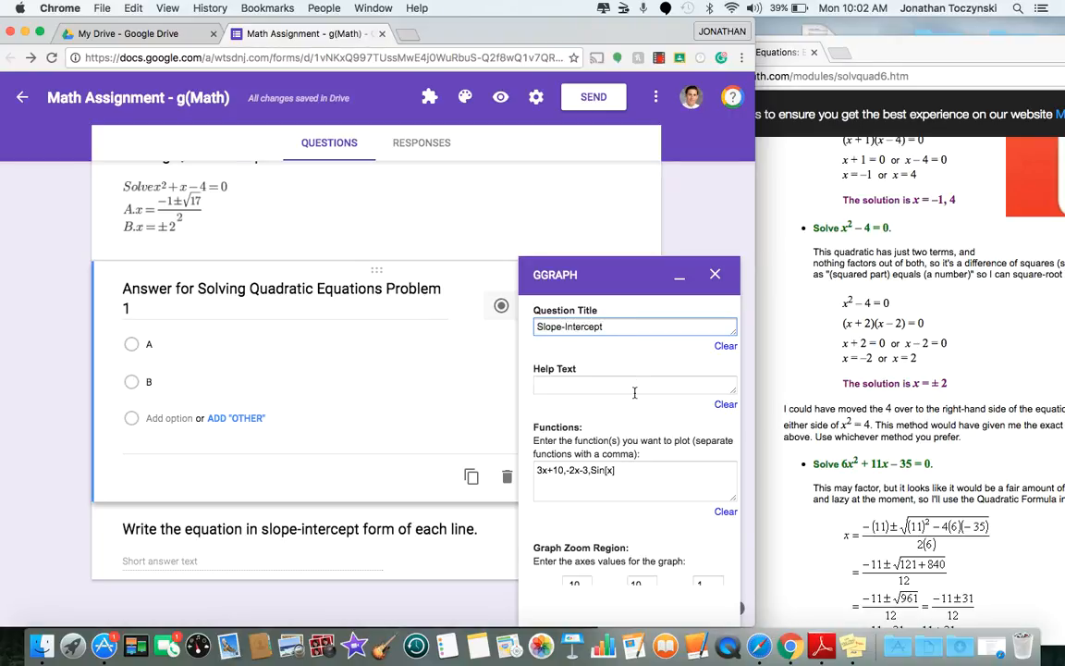
Replace the sample functions to plot with 2*x-3
scroll(634, 393, down, 1)
scroll(634, 393, down, 2)
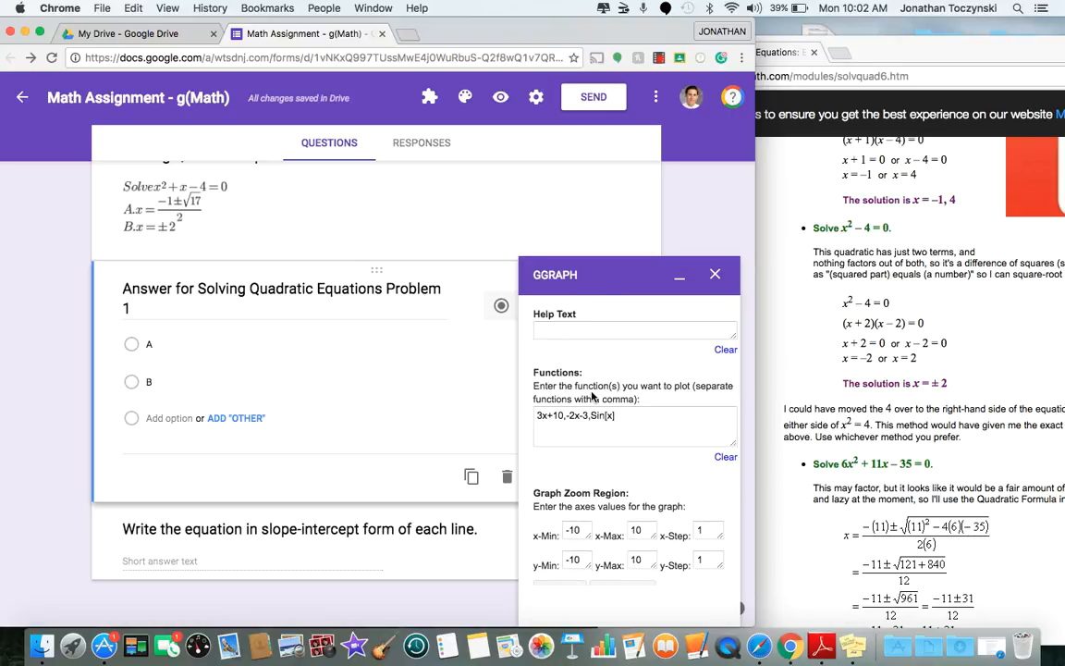
click(610, 379)
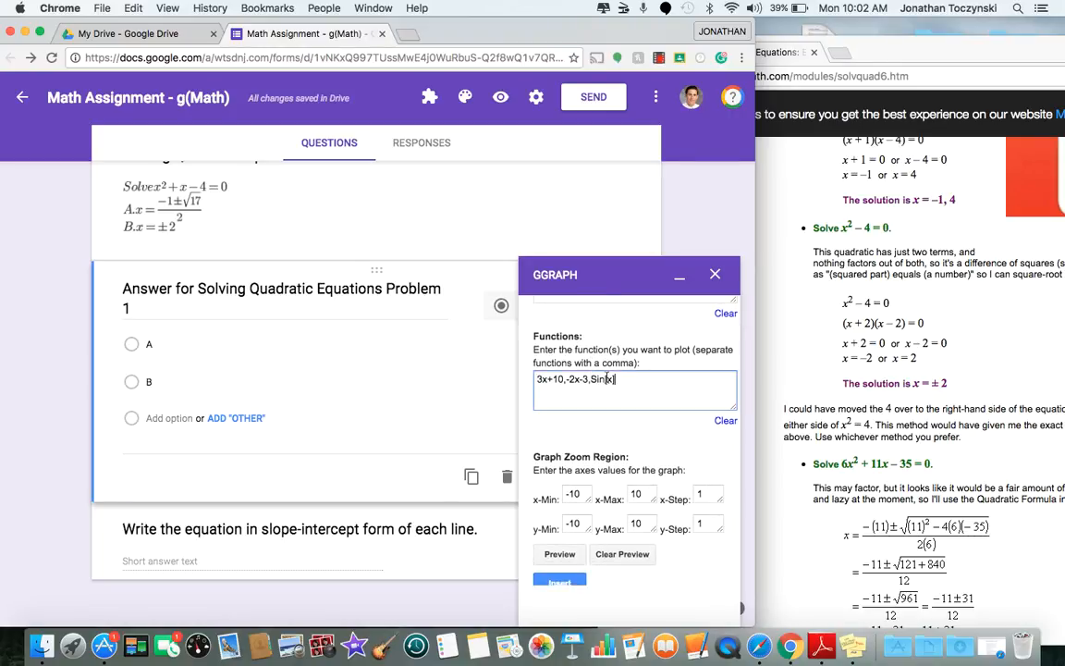
drag(603, 379, 536, 375)
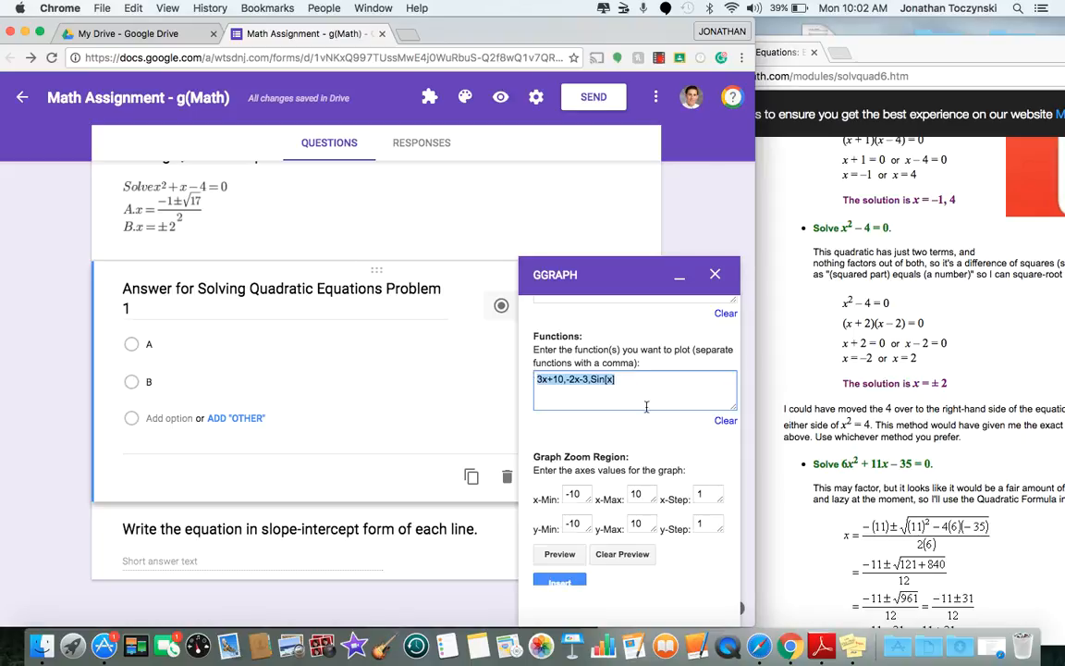
key(BackSpace)
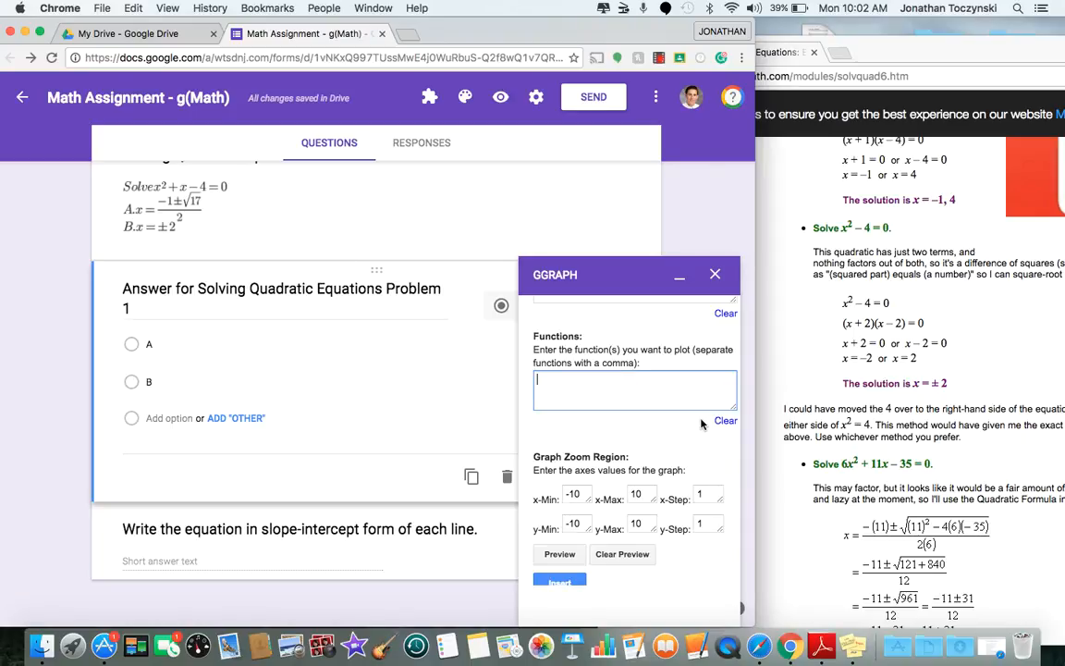
text(2*x-3)
Preview the graph of 2*x-3, insert it into the form, and minimize the graph window
scroll(664, 483, down, 6)
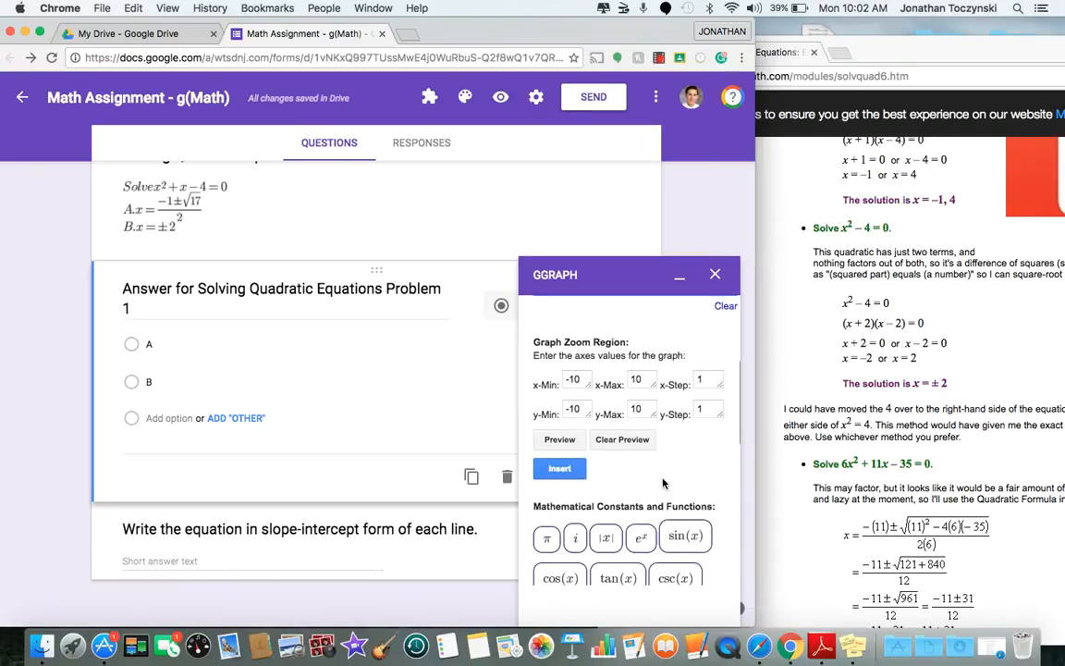
scroll(664, 483, down, 2)
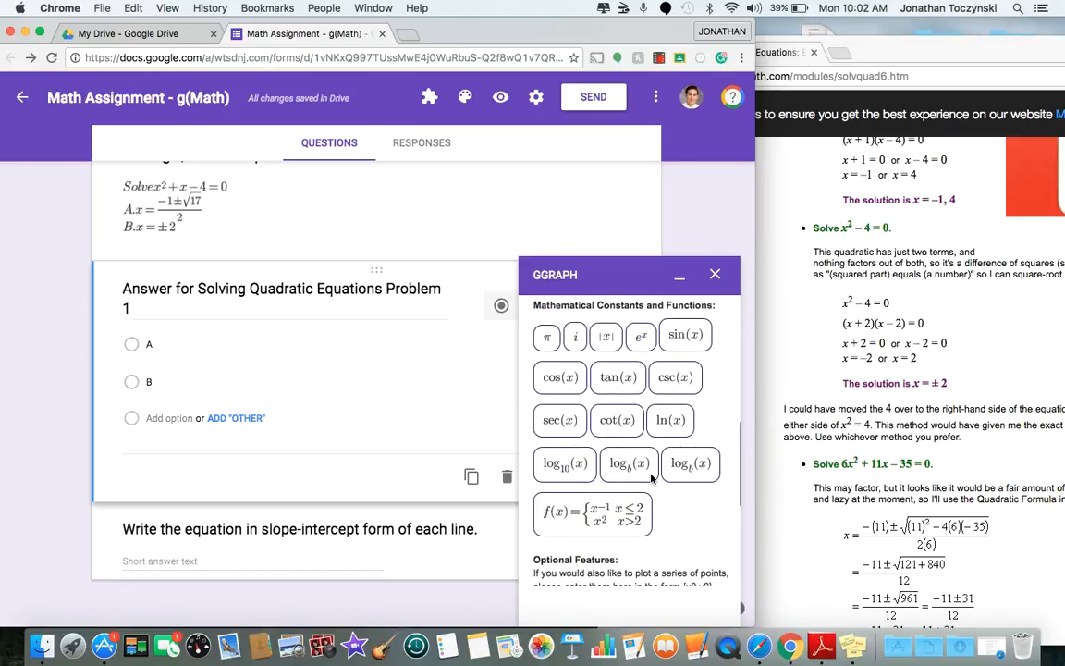
scroll(629, 455, up, 8)
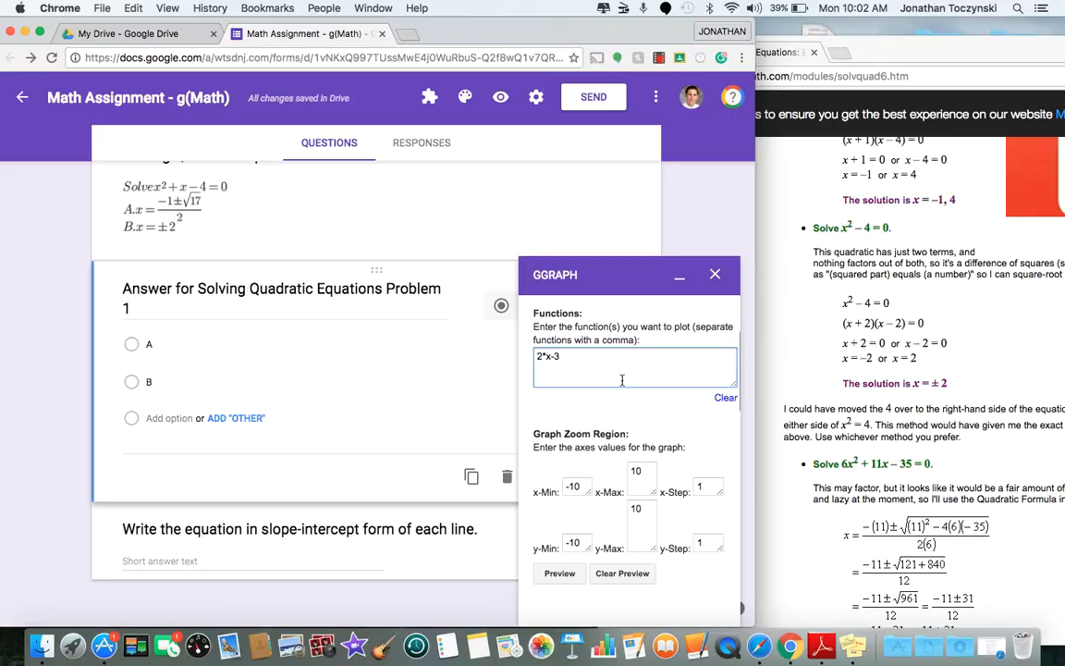
scroll(621, 375, down, 3)
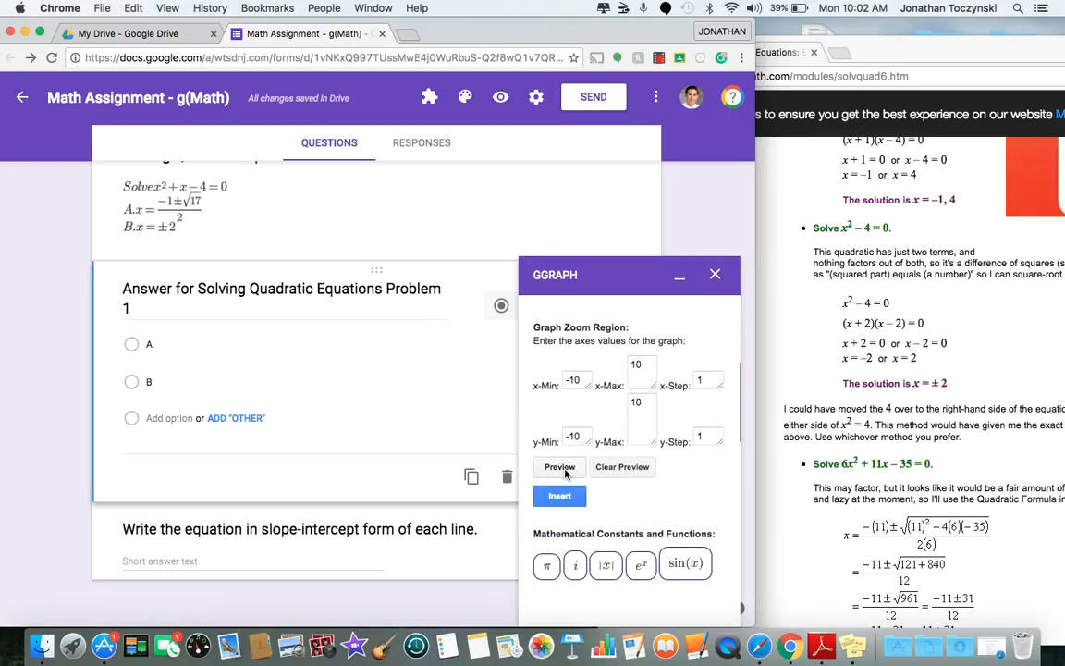
click(562, 468)
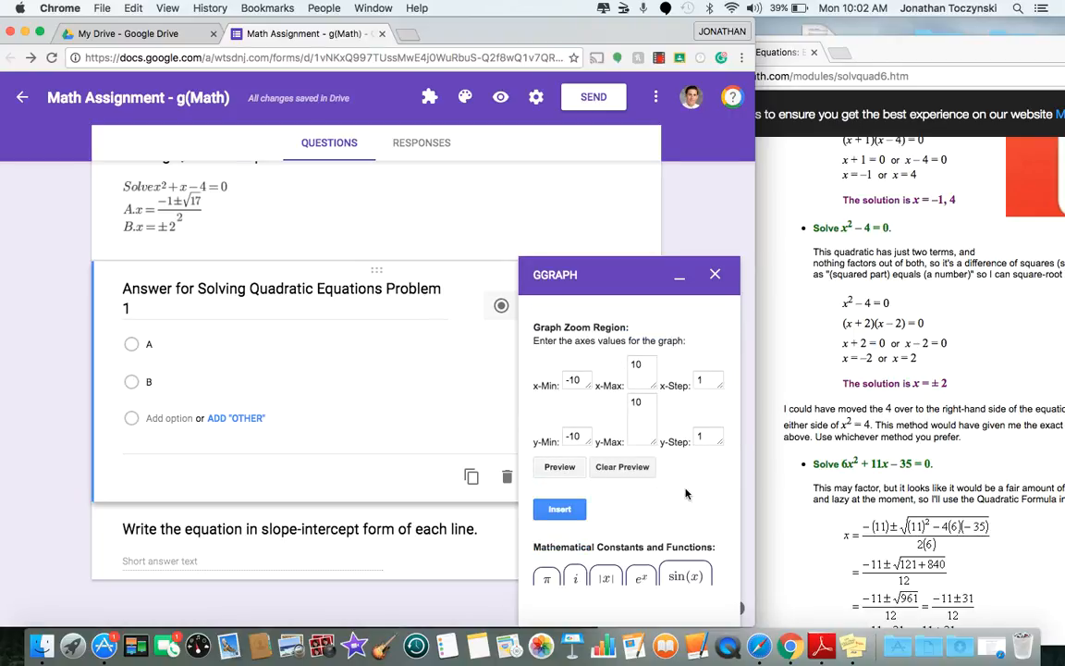
scroll(686, 494, down, 3)
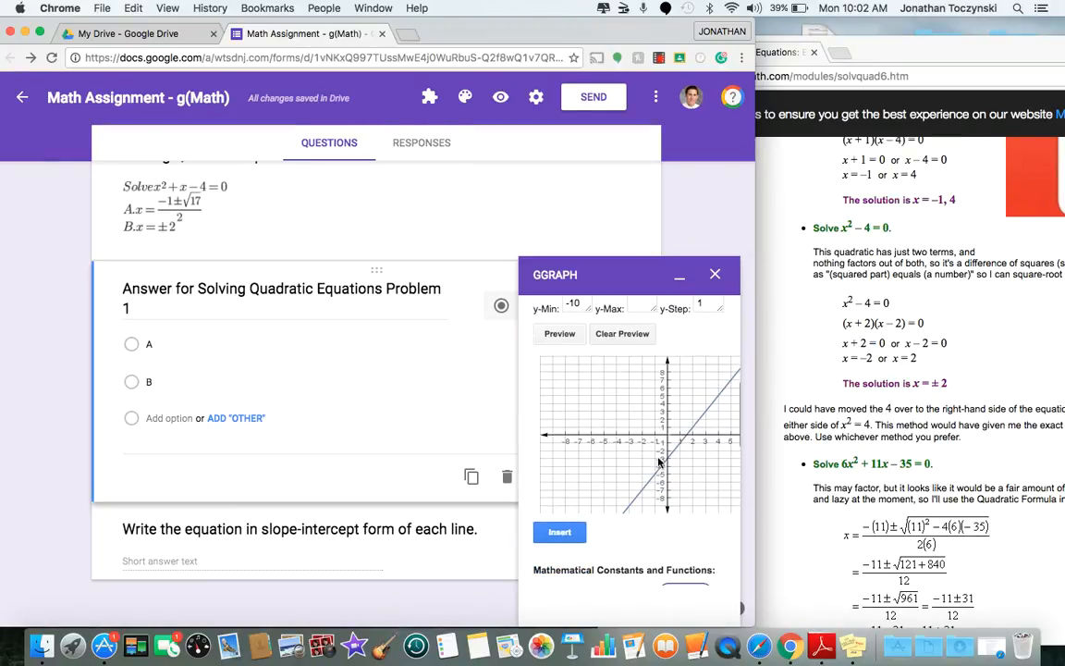
click(559, 532)
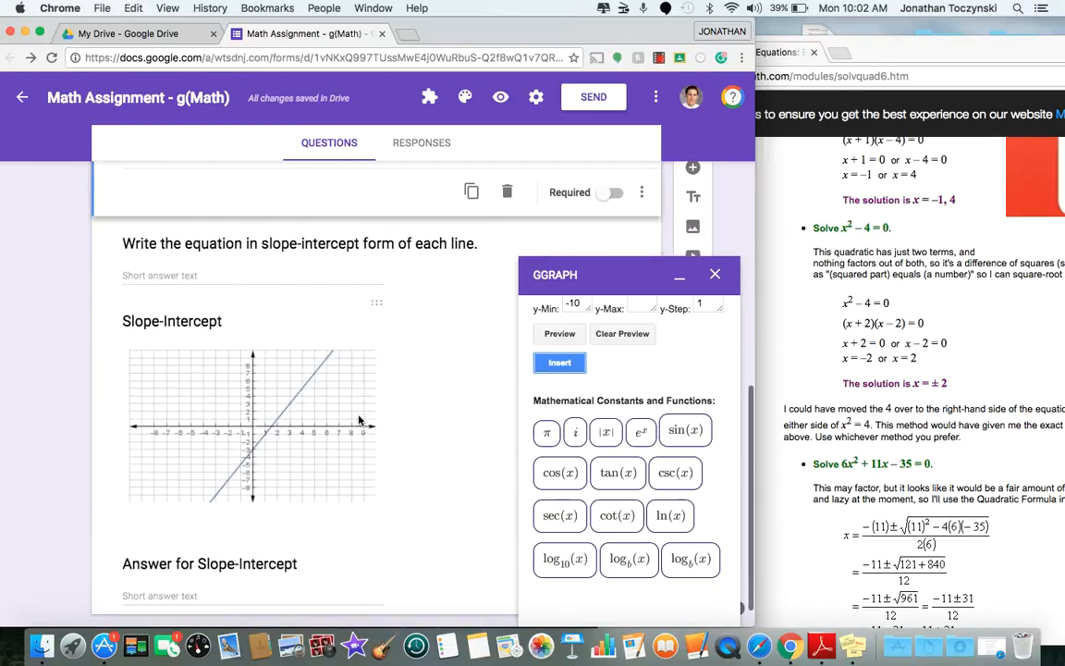
click(683, 275)
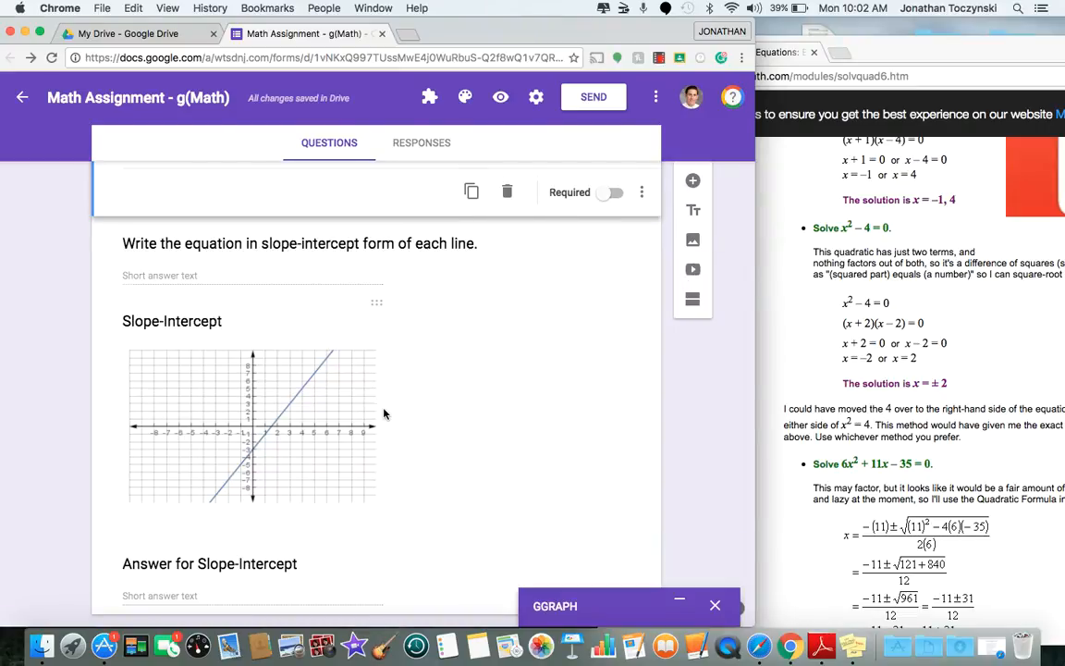
Delete the question "Write the equation in slope-intercept form of each line." and place the cursor in the Slope-Intercept graph's title
scroll(385, 414, down, 1)
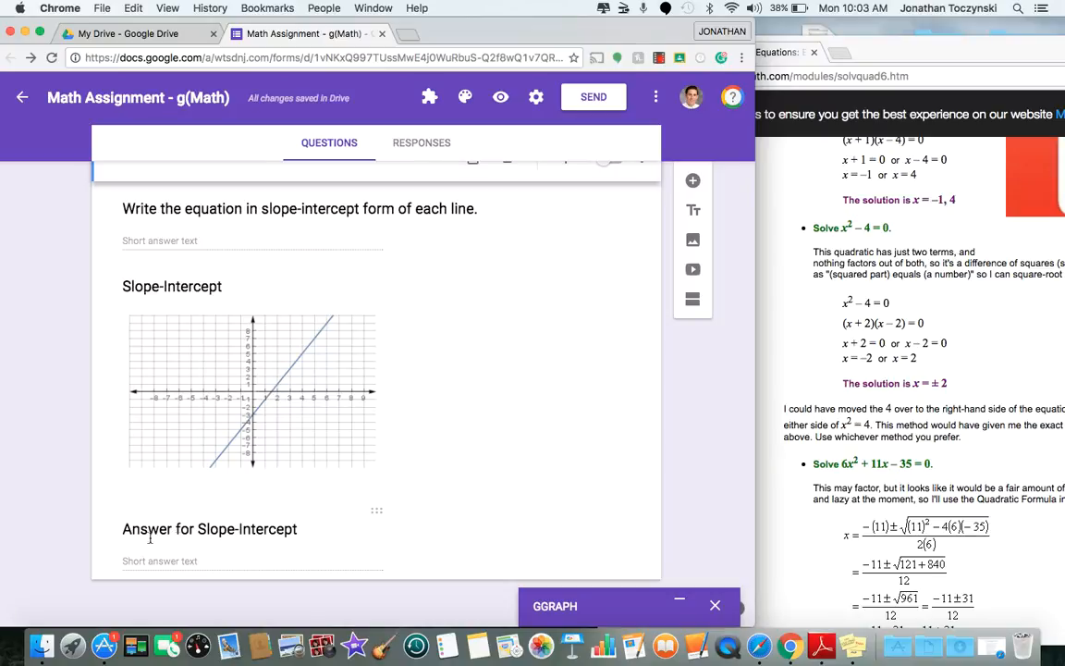
click(245, 559)
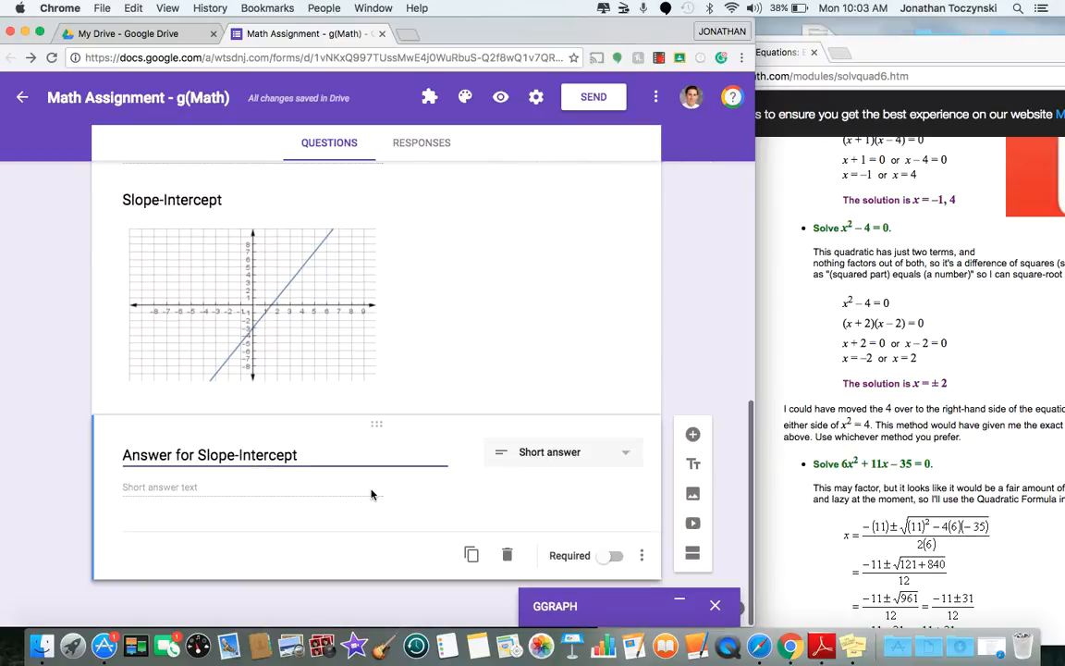
scroll(370, 489, up, 1)
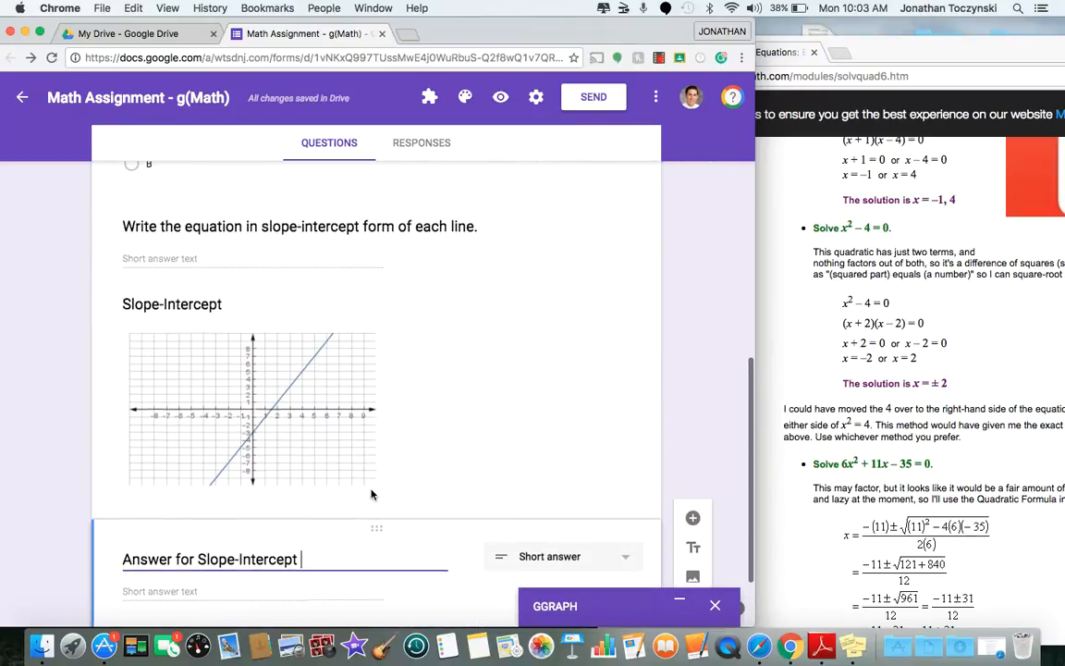
click(387, 251)
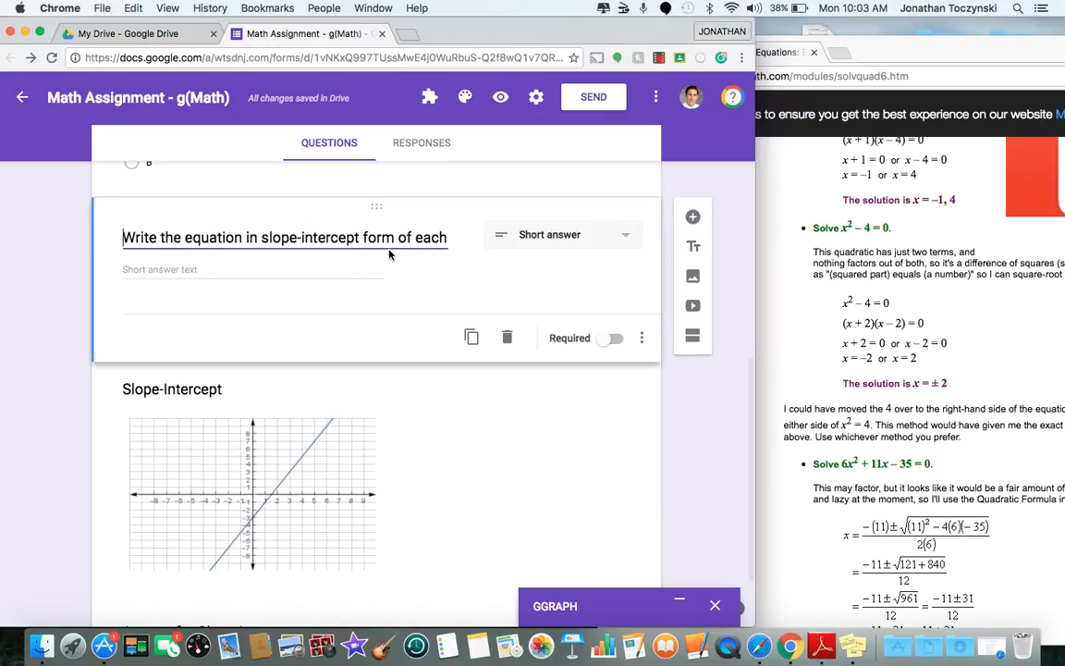
click(508, 339)
click(233, 316)
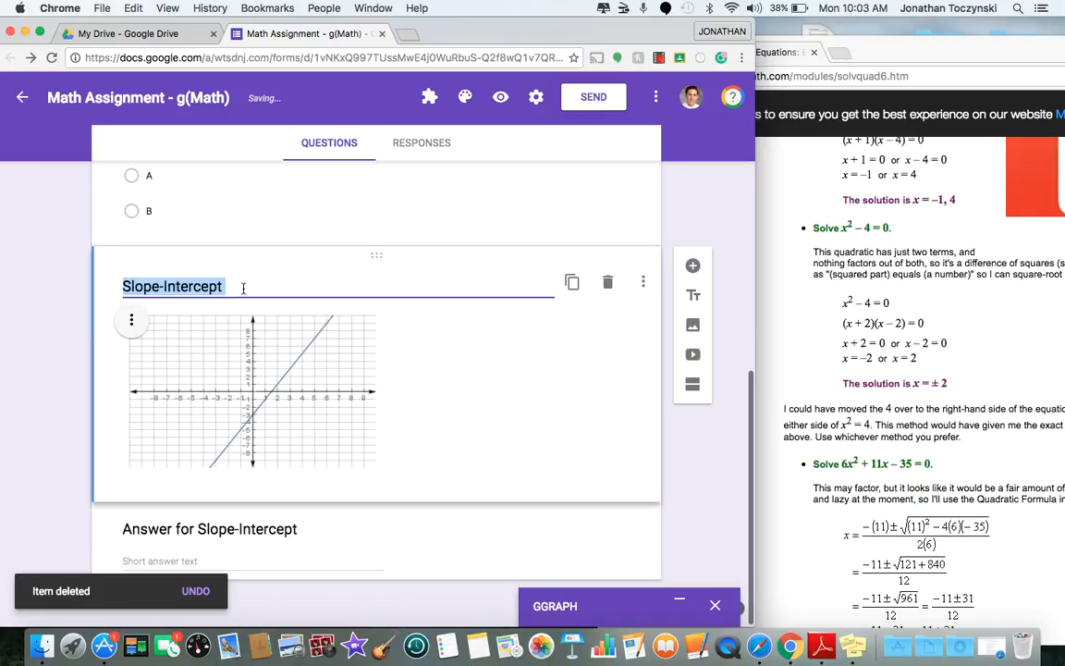
click(243, 288)
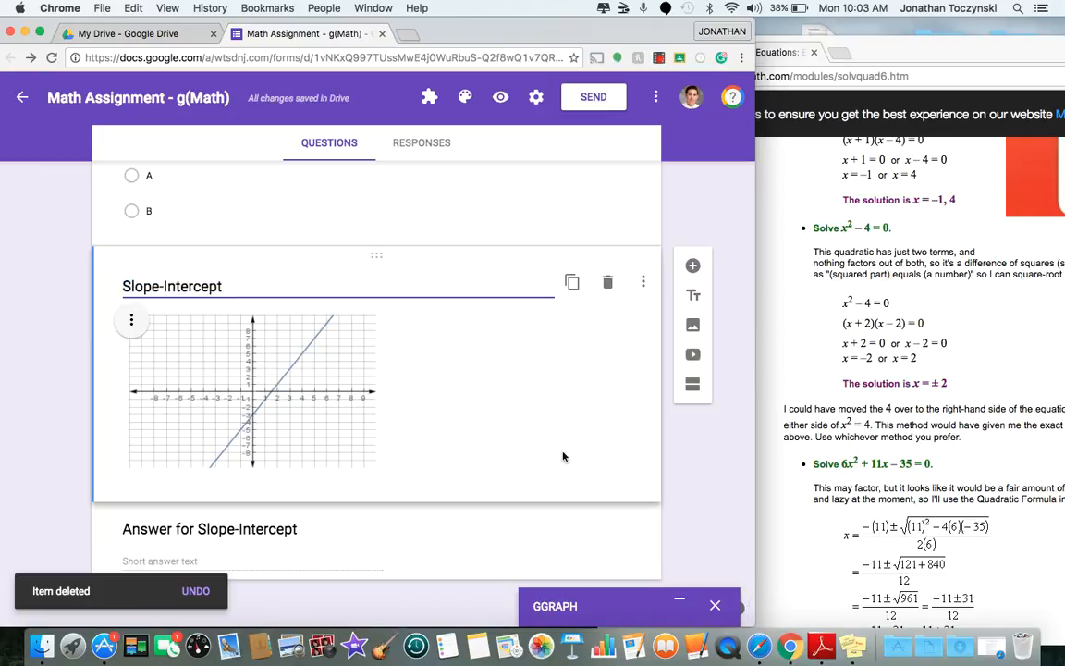
Add "Problem 1" to the titles of the Slope-Intercept graph and its answer question
text(Problem 1)
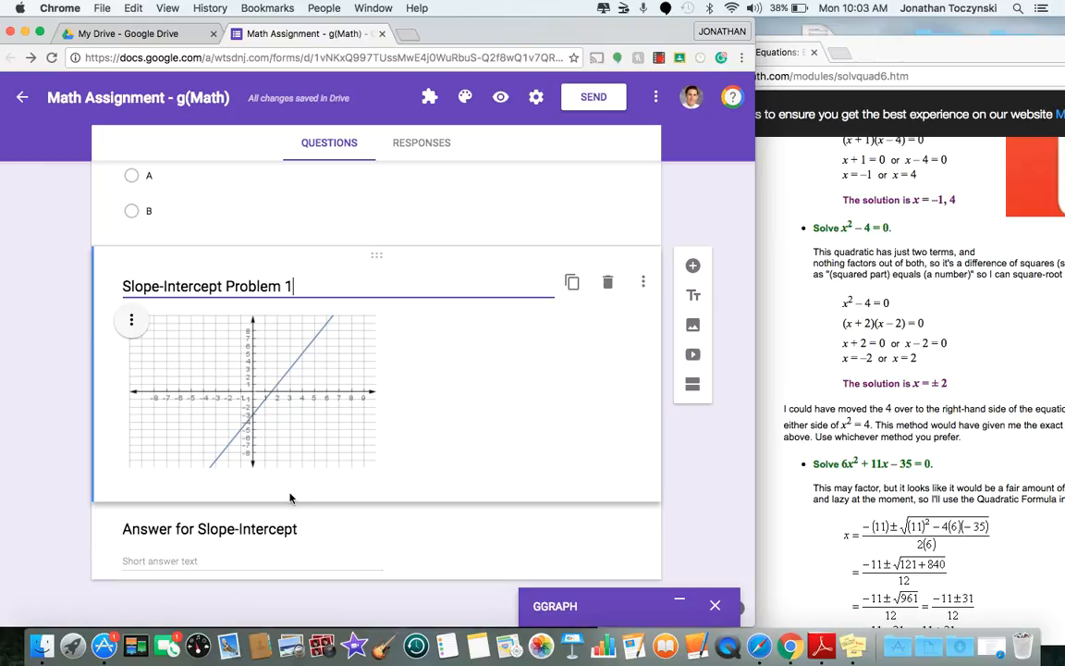
click(289, 529)
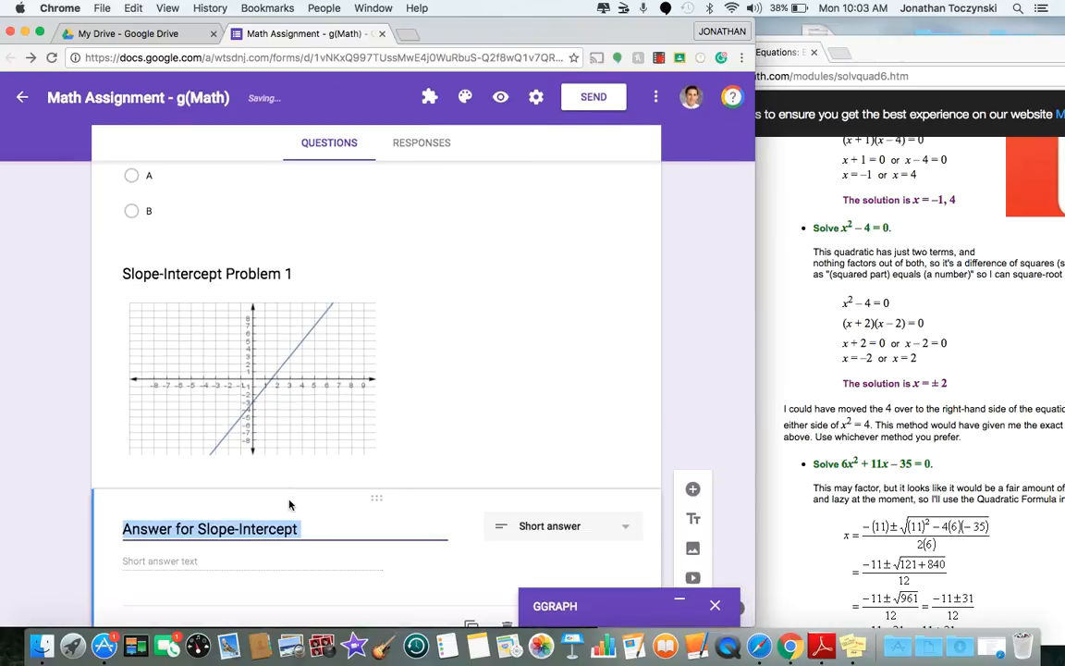
click(311, 526)
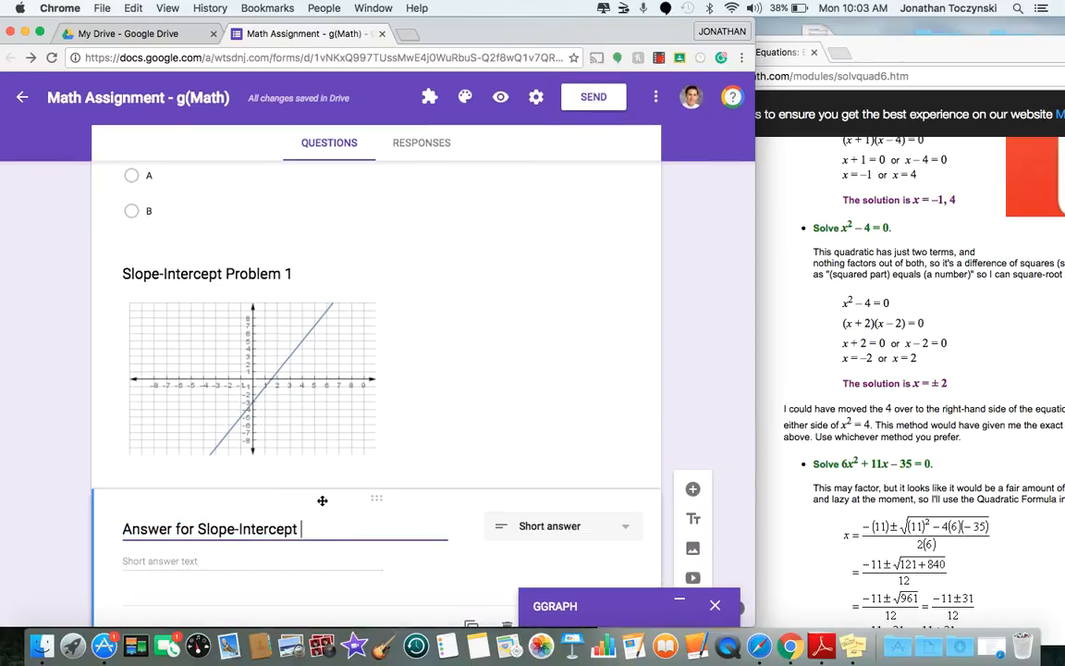
text(Problem 1)
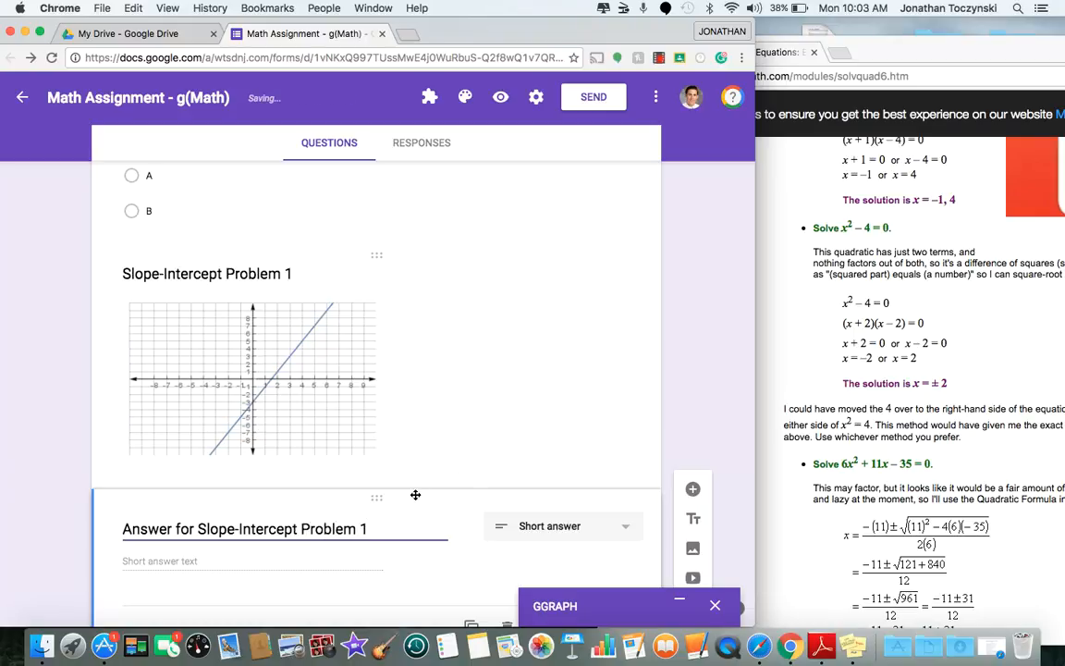
Add the description "Write the formula for the graph above." to the question "Answer for Slope-Intercept Problem 1"
scroll(378, 524, down, 1)
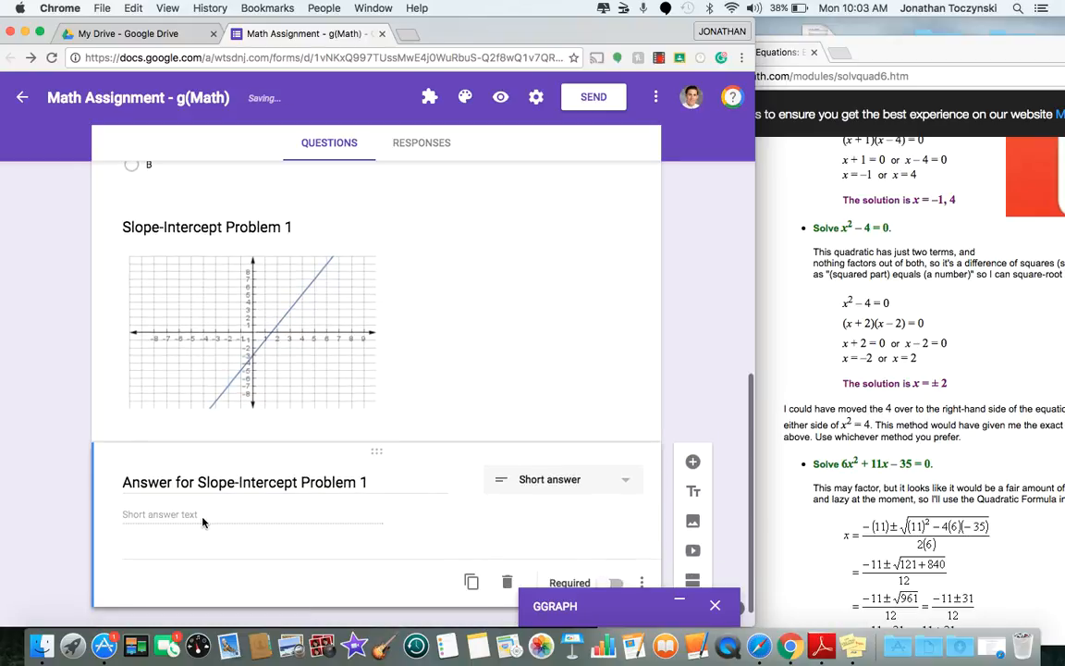
scroll(247, 507, down, 1)
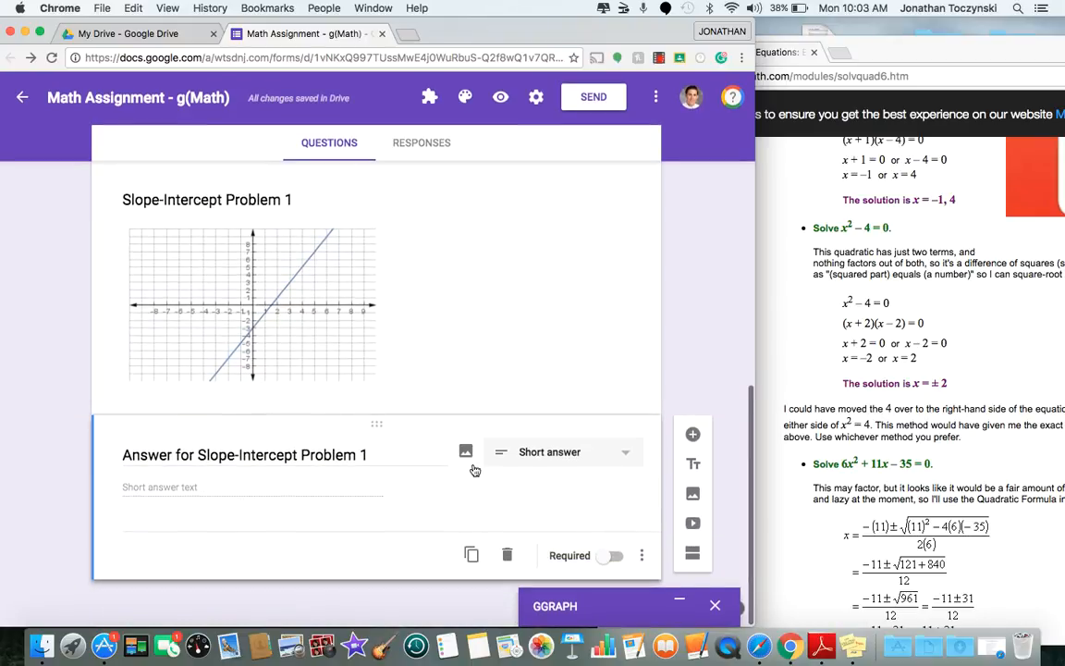
click(642, 555)
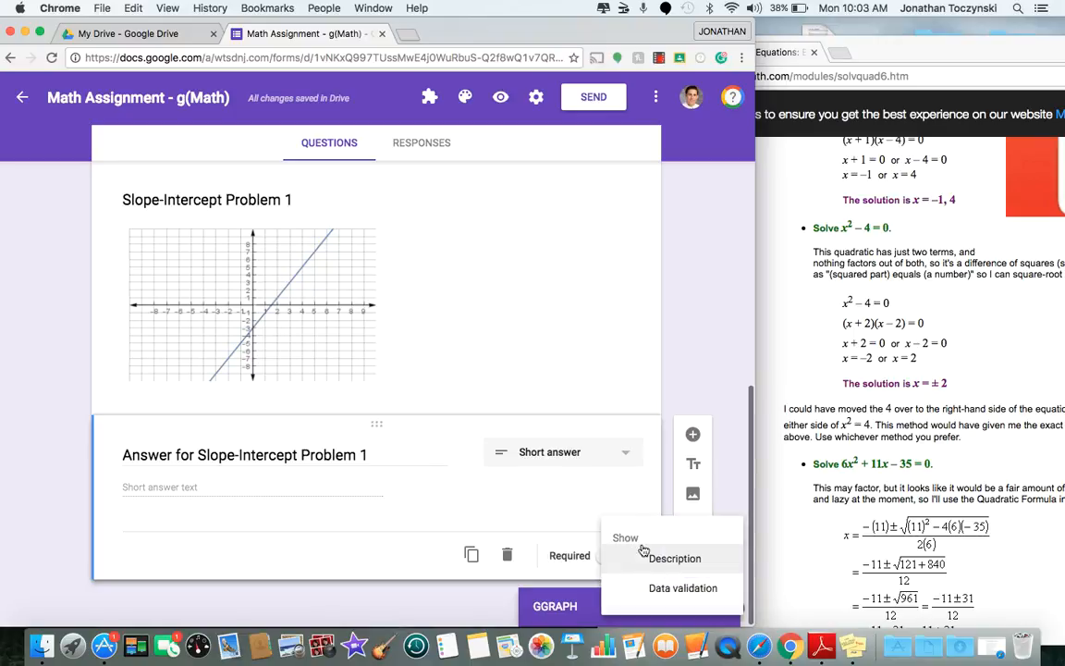
click(656, 559)
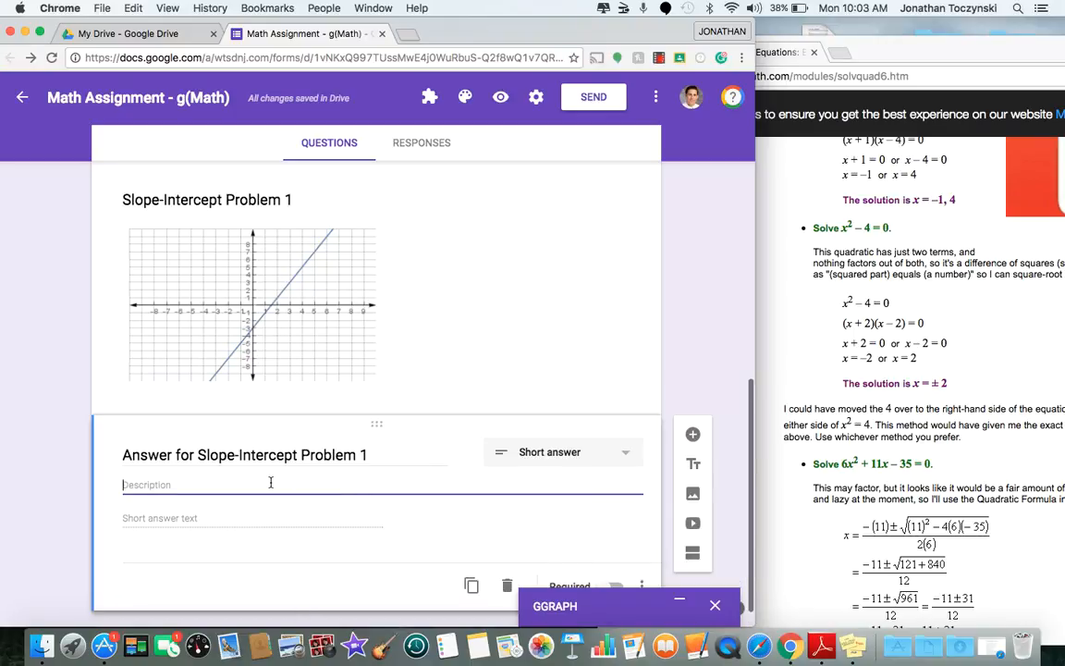
text(Write the formula for the graph)
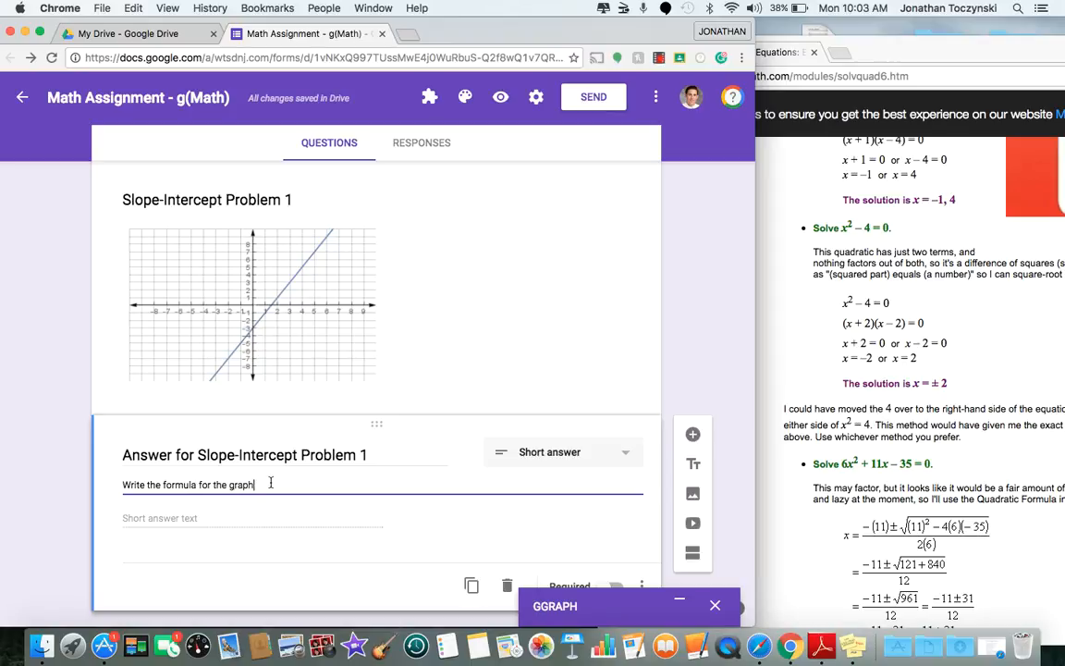
scroll(350, 498, down, 1)
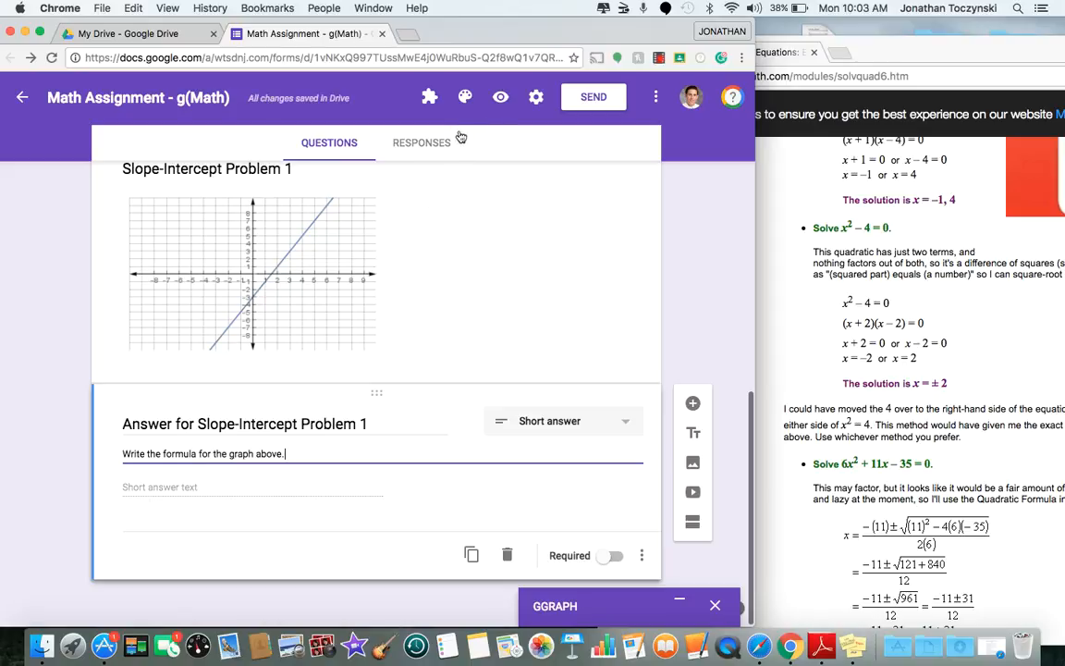
Preview the live form, review its questions through to the end, and place the cursor in the Slope-Intercept Problem 1 answer field
click(500, 98)
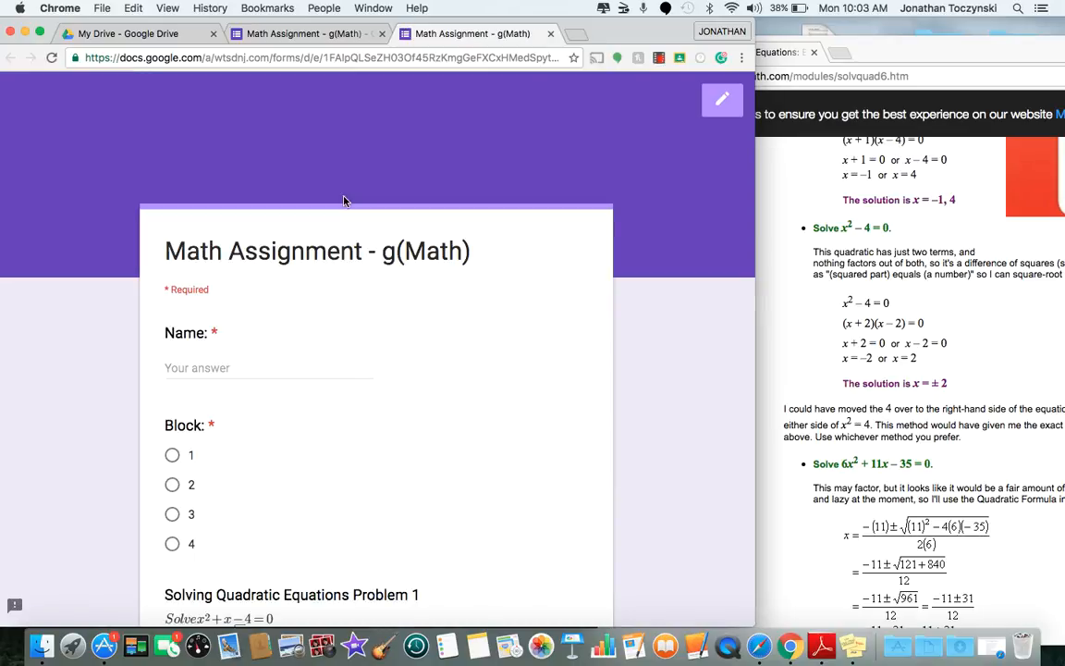
scroll(117, 368, down, 5)
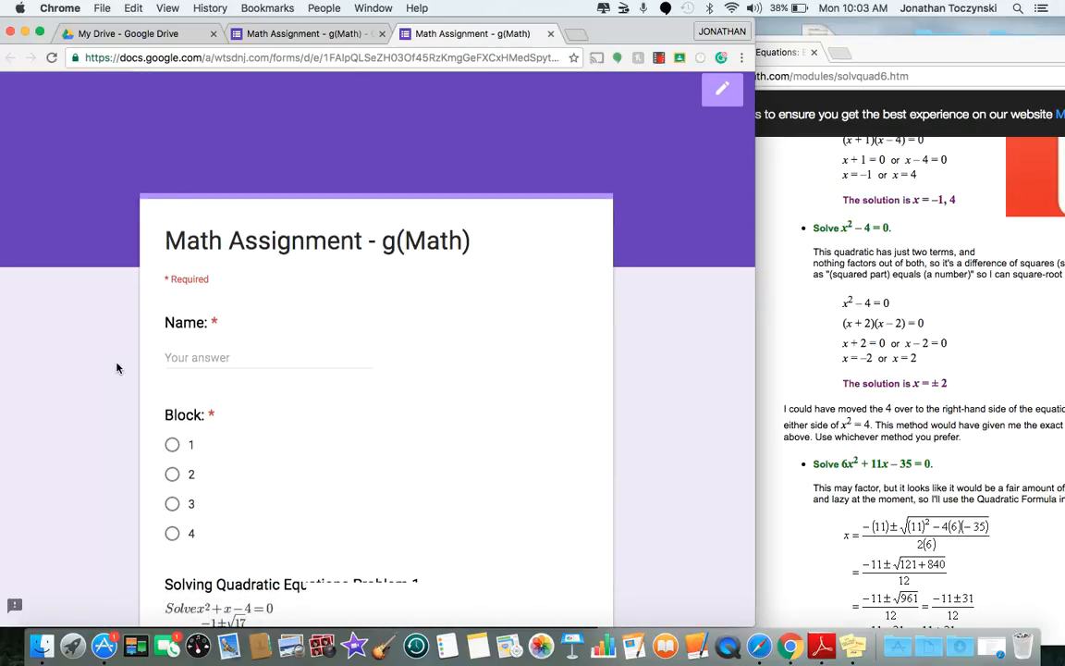
scroll(90, 396, down, 3)
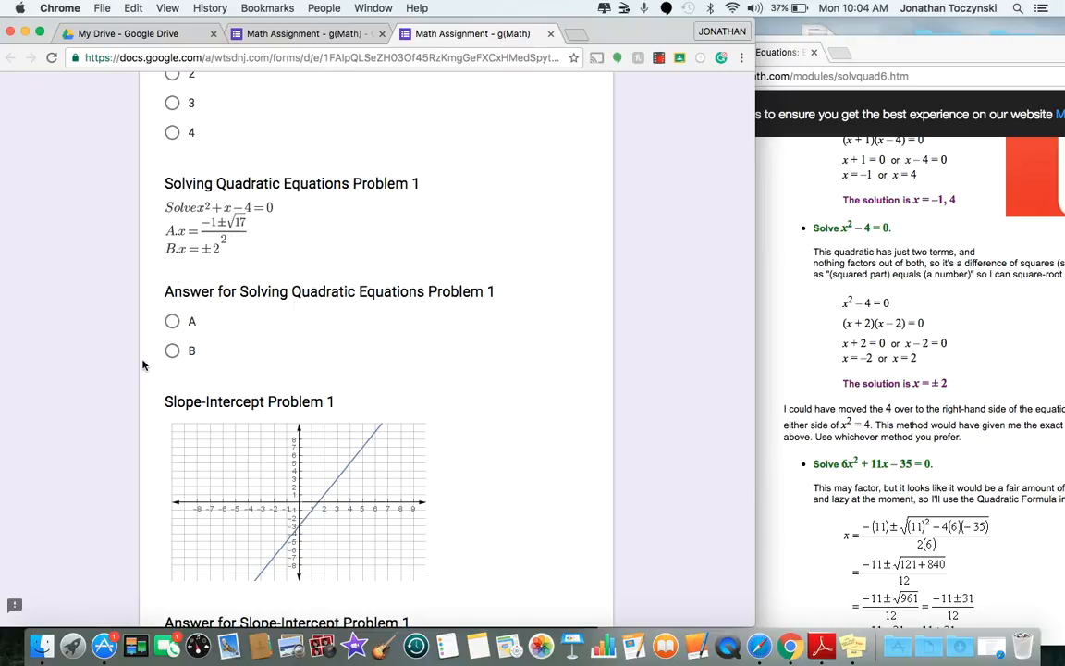
scroll(146, 361, down, 5)
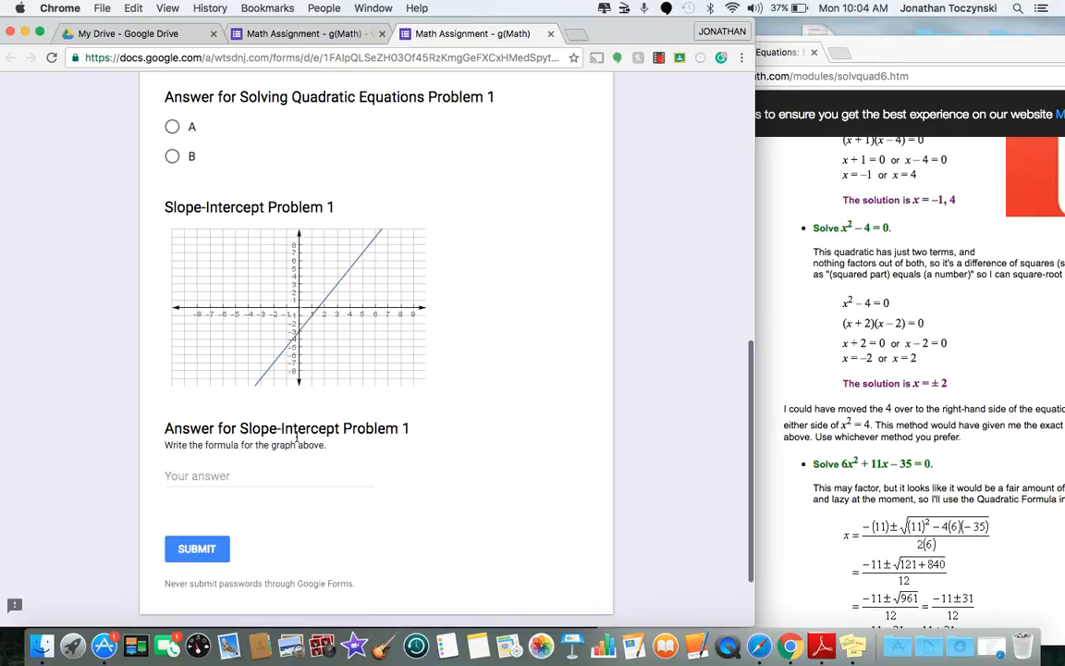
click(216, 475)
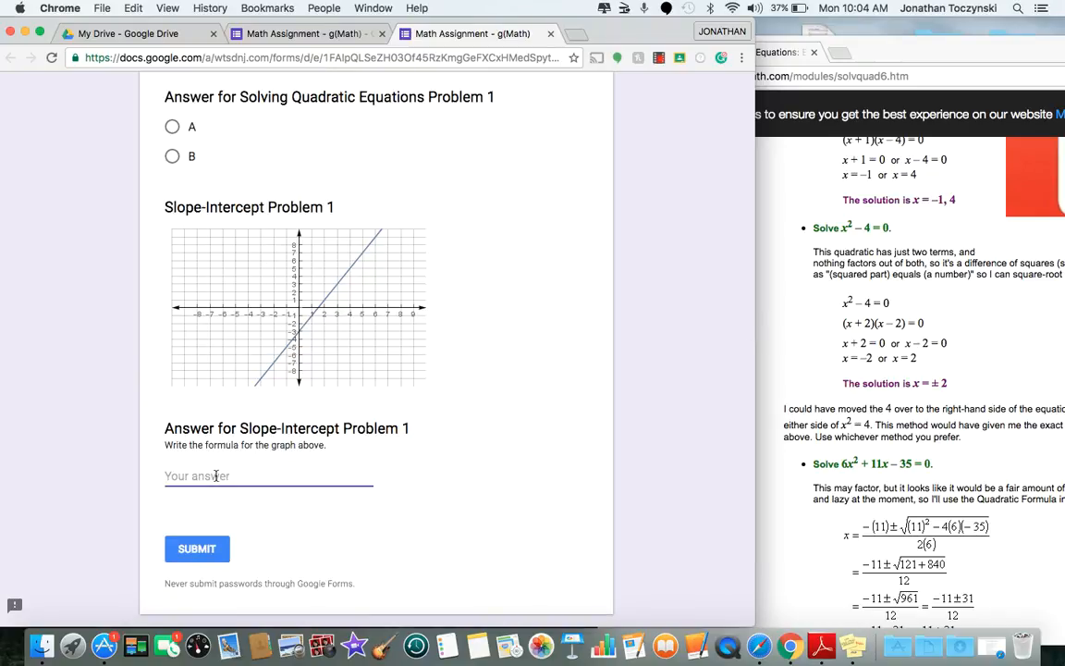